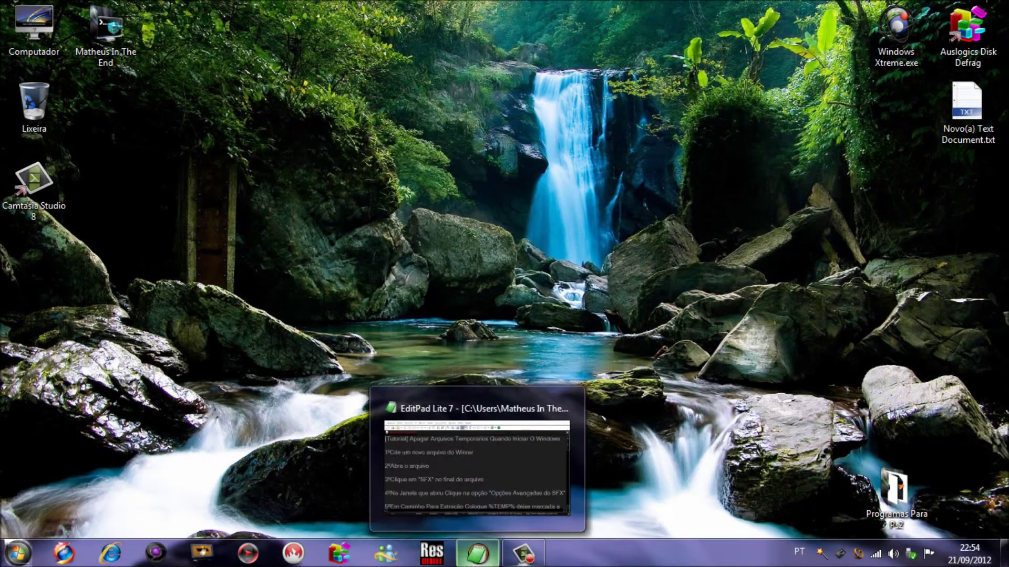
Bring back the EditPad tutorial notes and highlight the title and first step
click(477, 553)
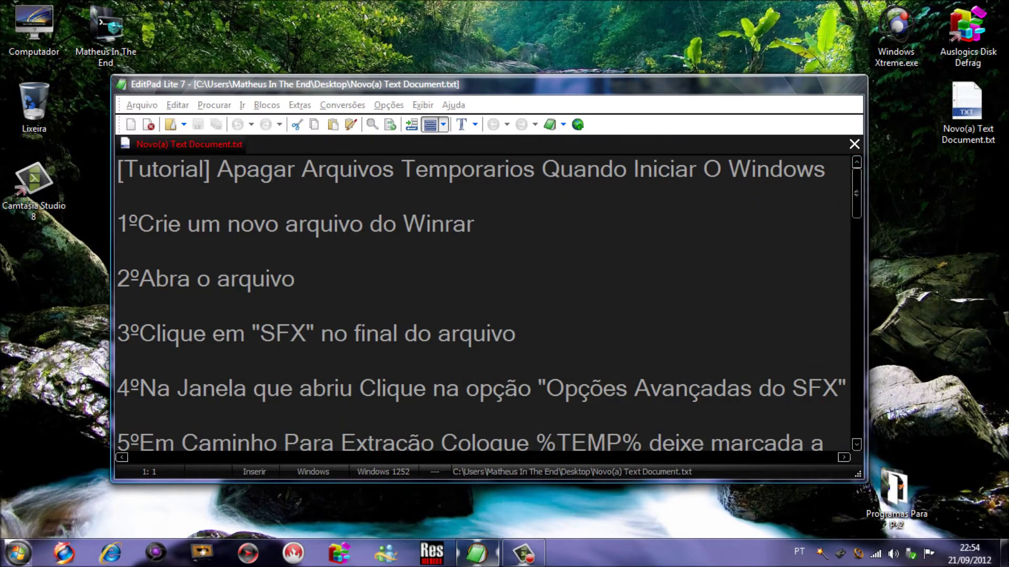
key(shift+Right)
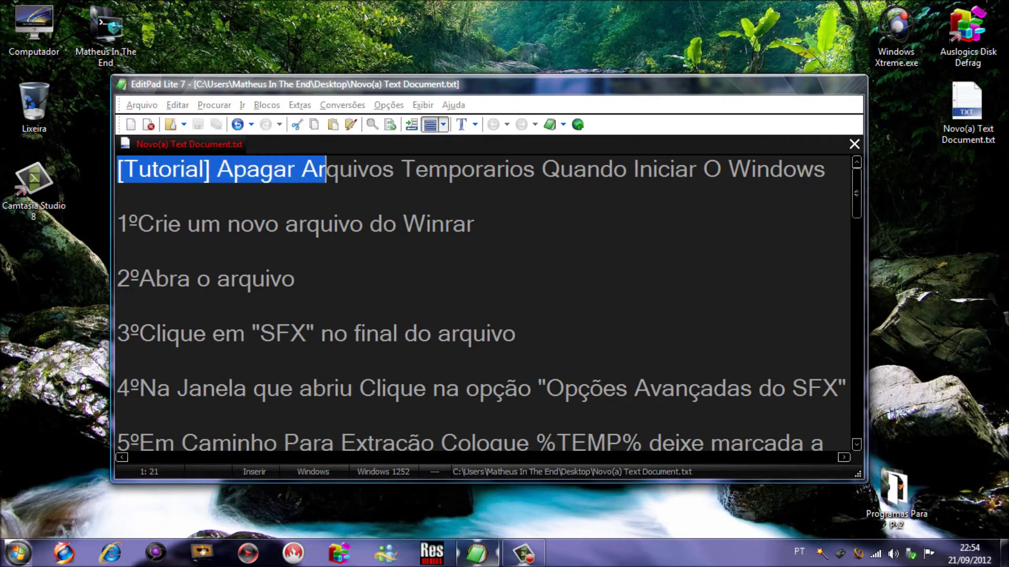
key(shift+Right)
key(shift+Right)
key(shift+Right)
key(shift+Right)
key(shift+Right)
key(shift+Right)
key(shift+Right)
key(shift+Right)
key(shift+Right)
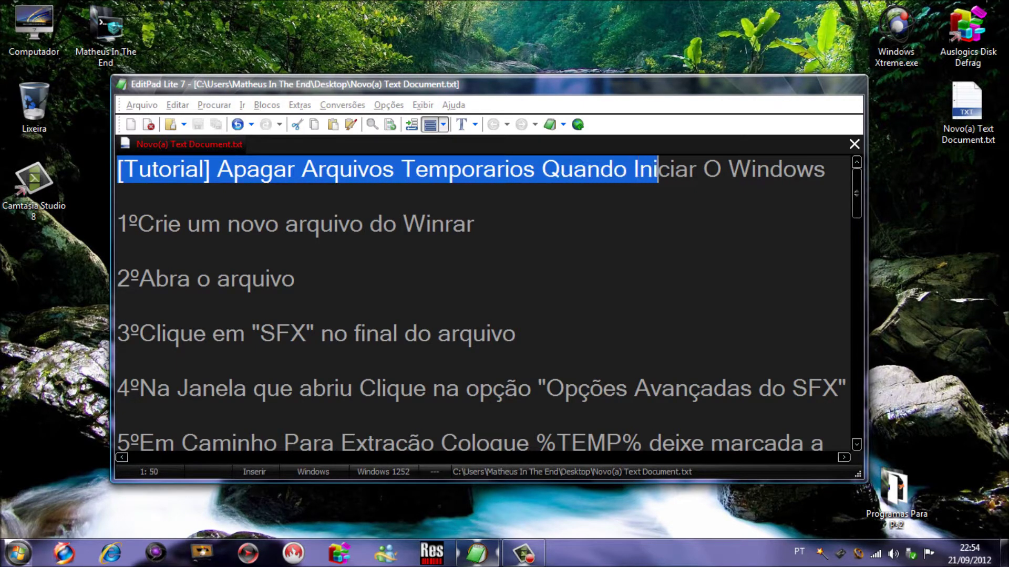
key(shift+Right)
key(shift+Right)
key(shift+Right)
key(shift+Right)
key(shift+Right)
key(shift+Right)
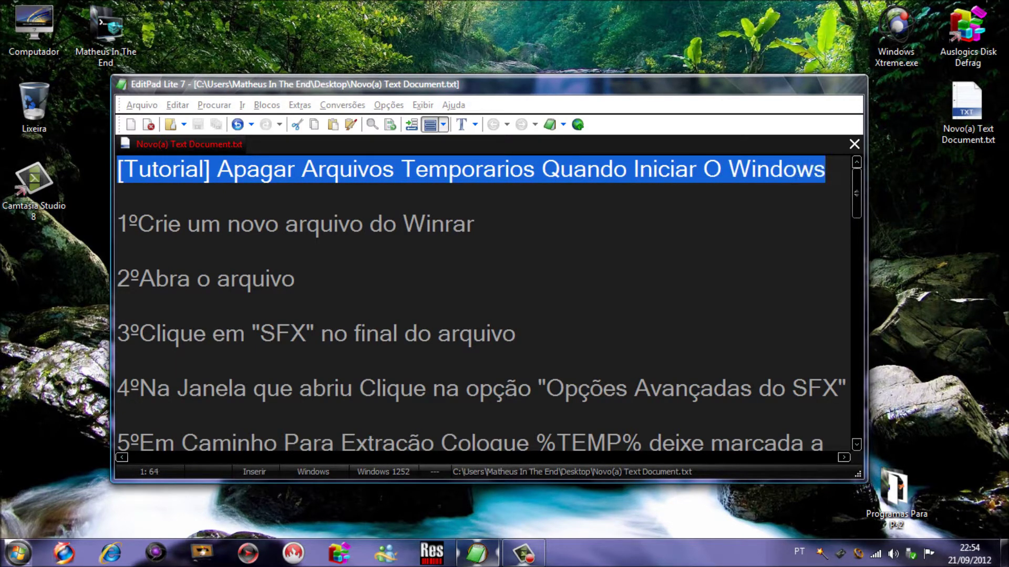
key(Down)
key(Down)
key(shift+Right)
key(shift+Right)
key(shift+Right)
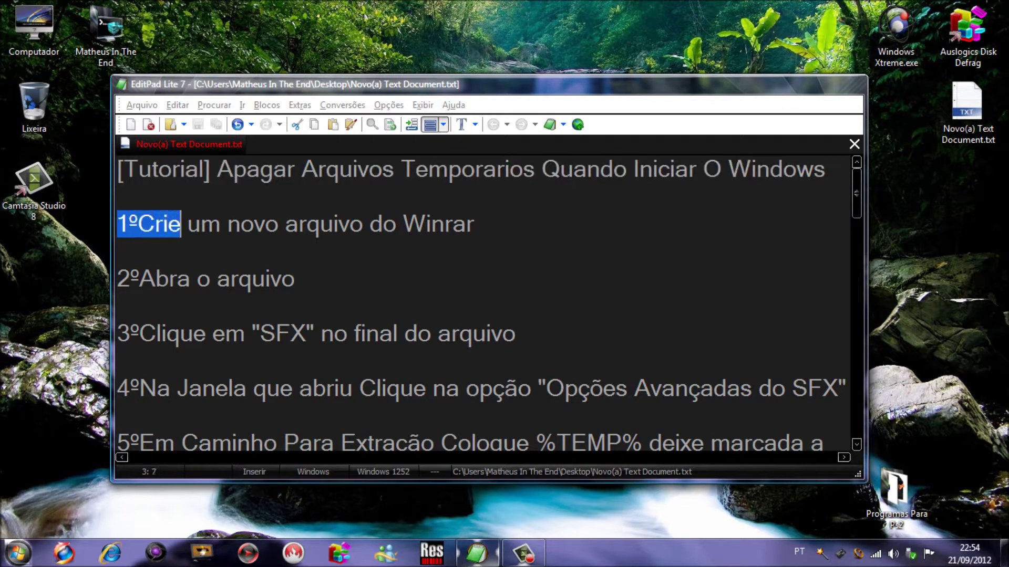
key(shift+Right)
key(shift+Right)
key(shift+Right)
key(shift+Right)
key(shift+Right)
key(shift+Right)
key(shift+Right)
key(shift+Right)
key(shift+Right)
key(shift+Right)
key(shift+Right)
key(shift+Right)
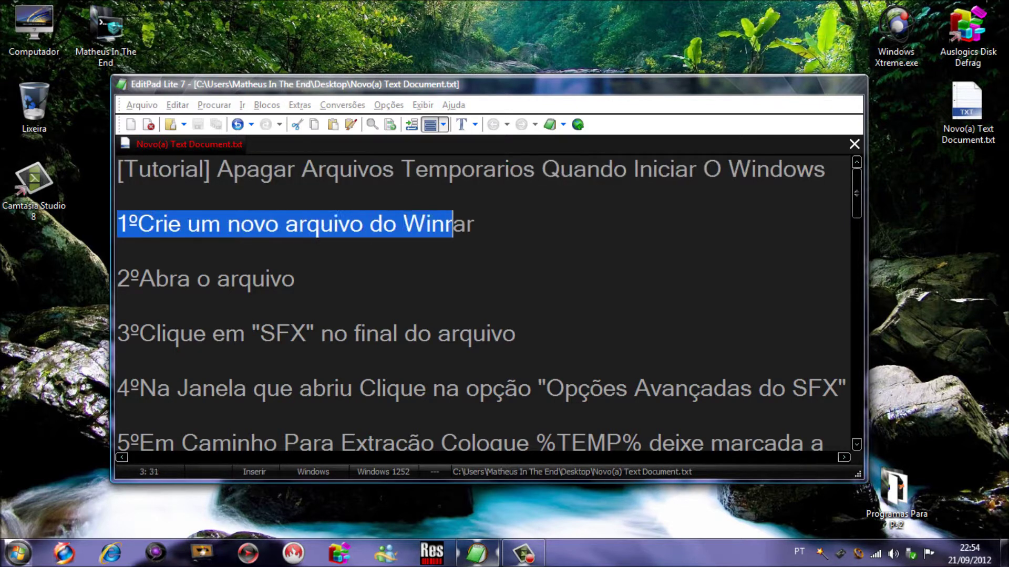
Create a new WinRAR archive on the desktop and move it to the centre
click(798, 82)
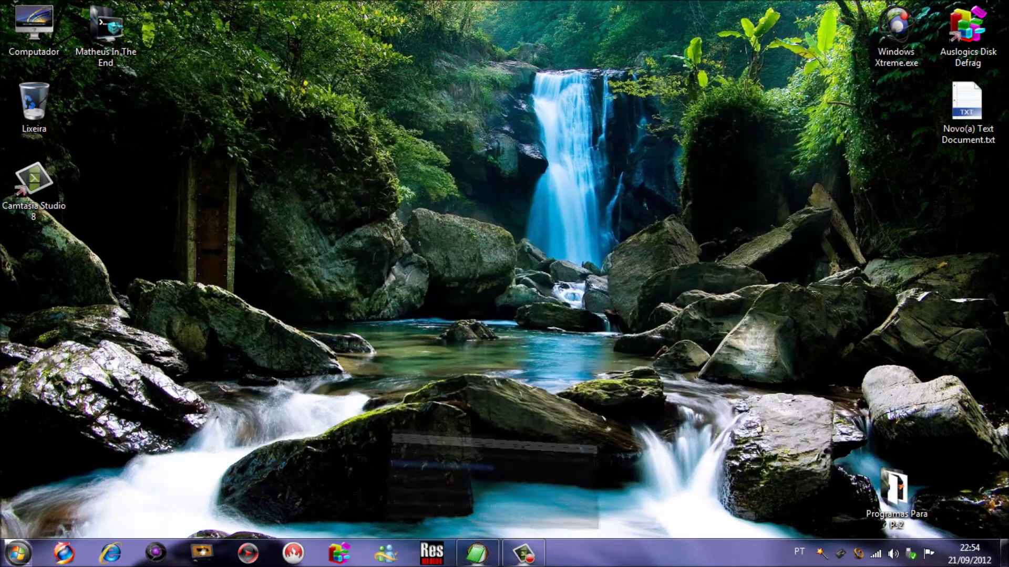
right_click(792, 28)
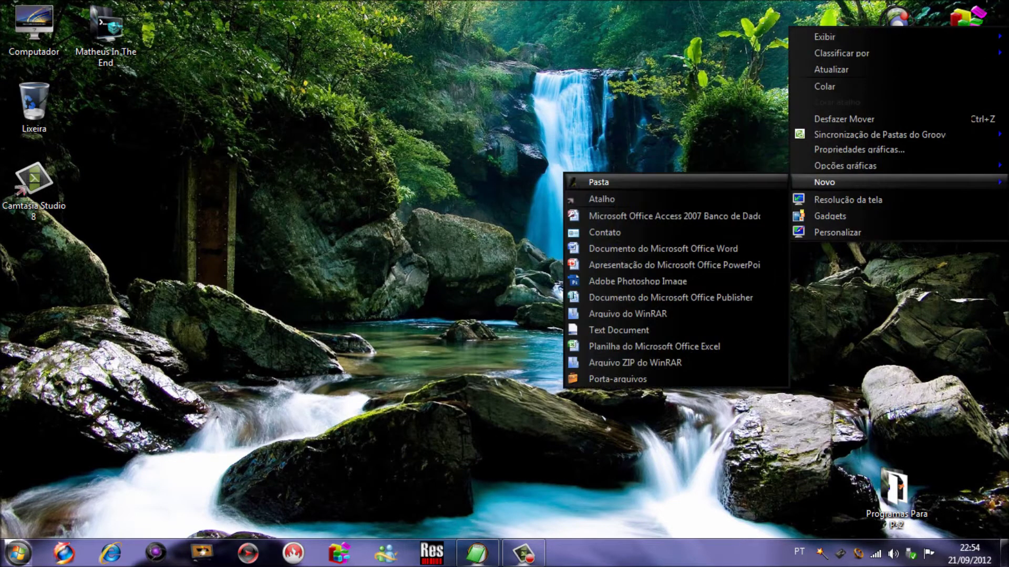
click(626, 313)
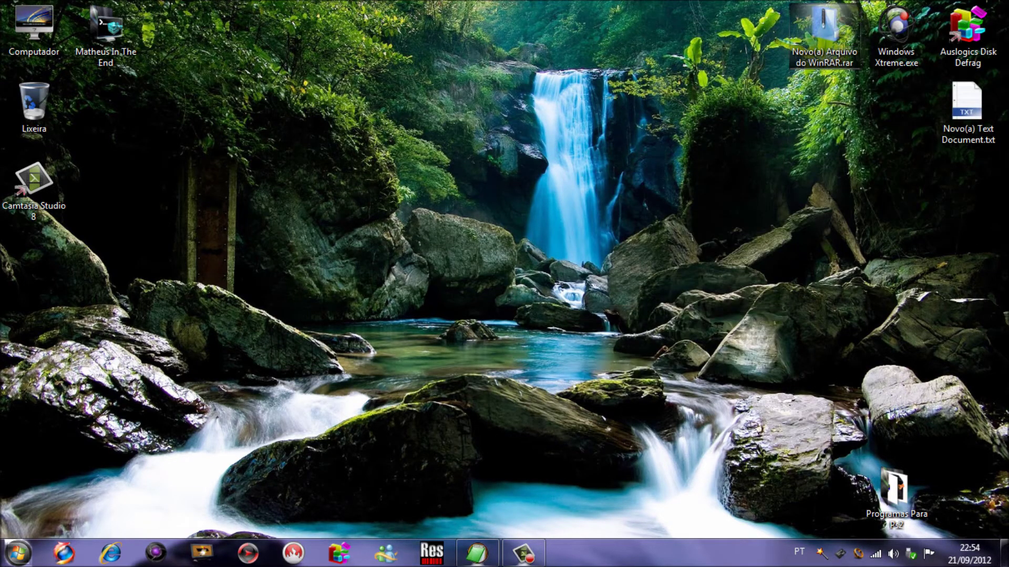
drag(823, 32, 465, 260)
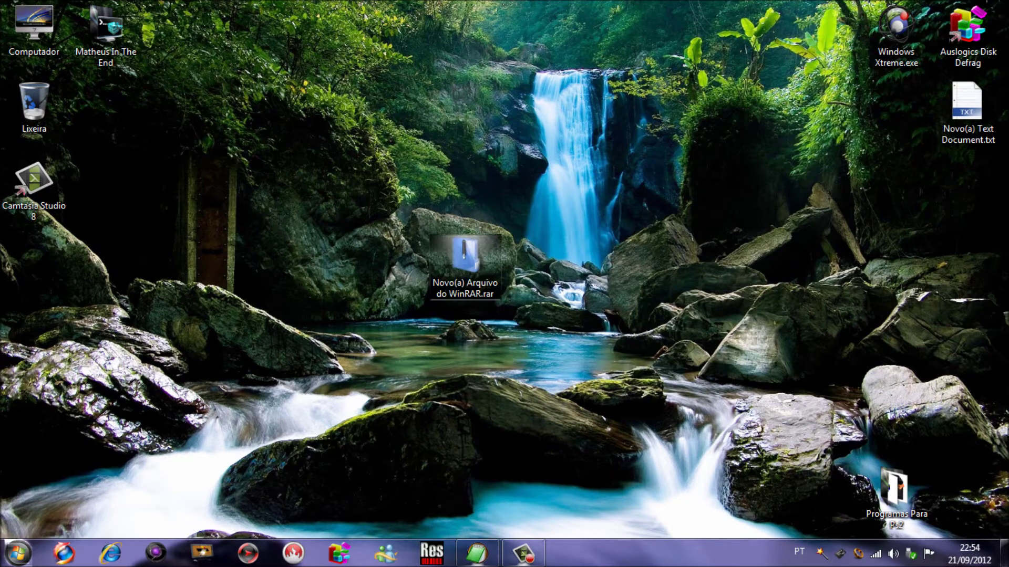
Open the new archive in WinRAR while reading steps two and three about SFX
click(477, 554)
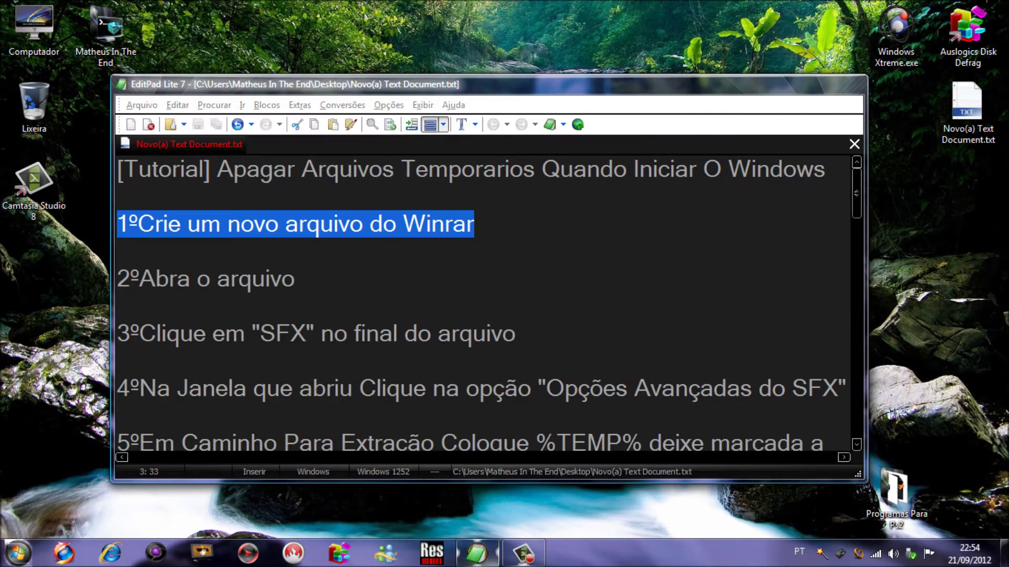
drag(117, 280, 295, 279)
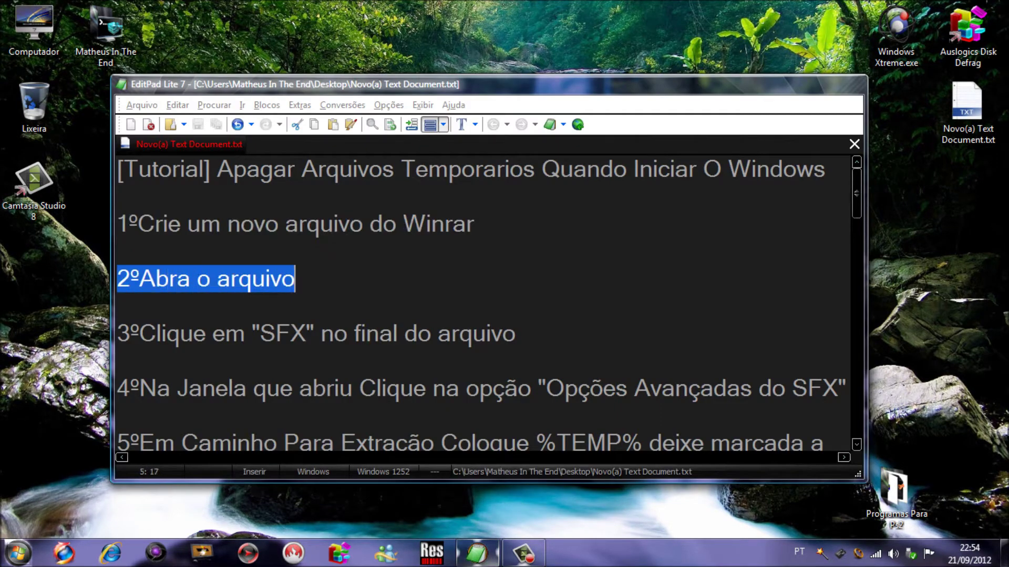
click(477, 553)
double_click(465, 260)
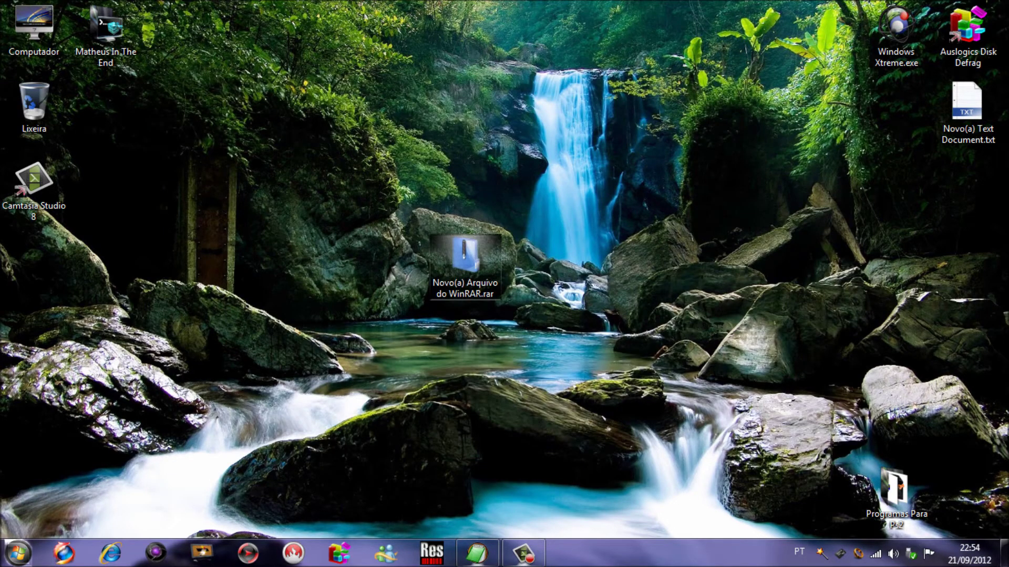
click(477, 553)
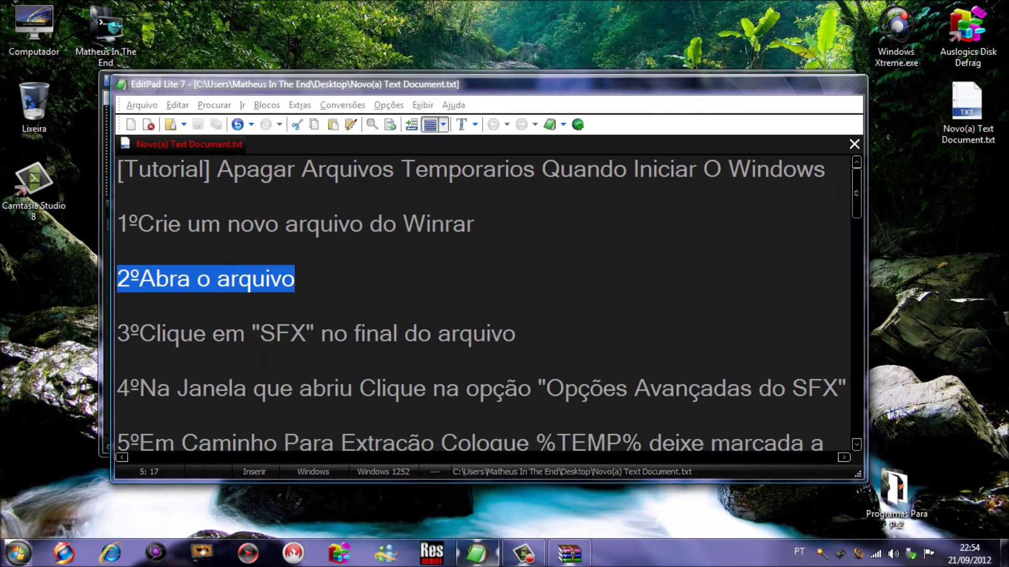
drag(117, 333, 516, 334)
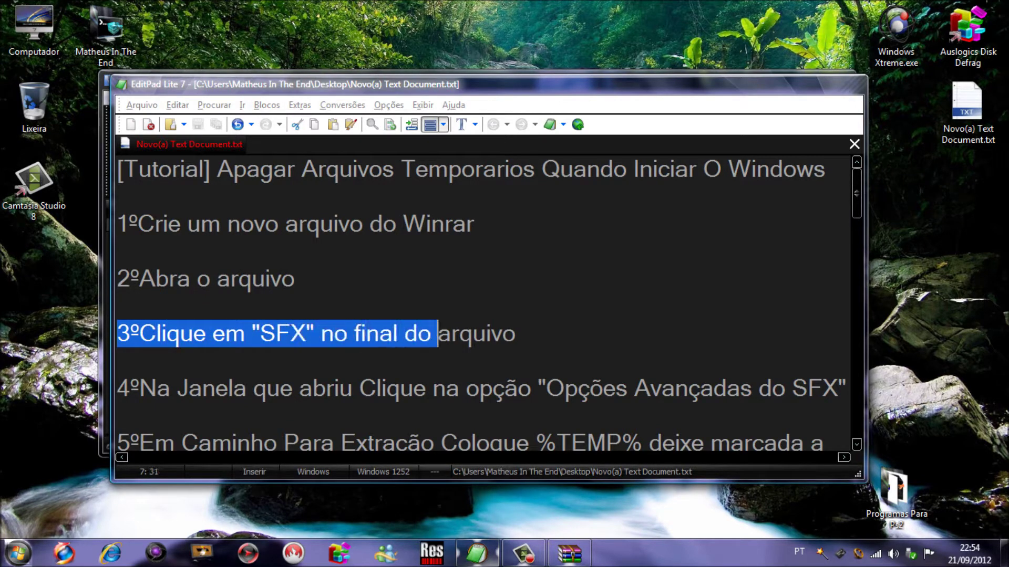
click(520, 553)
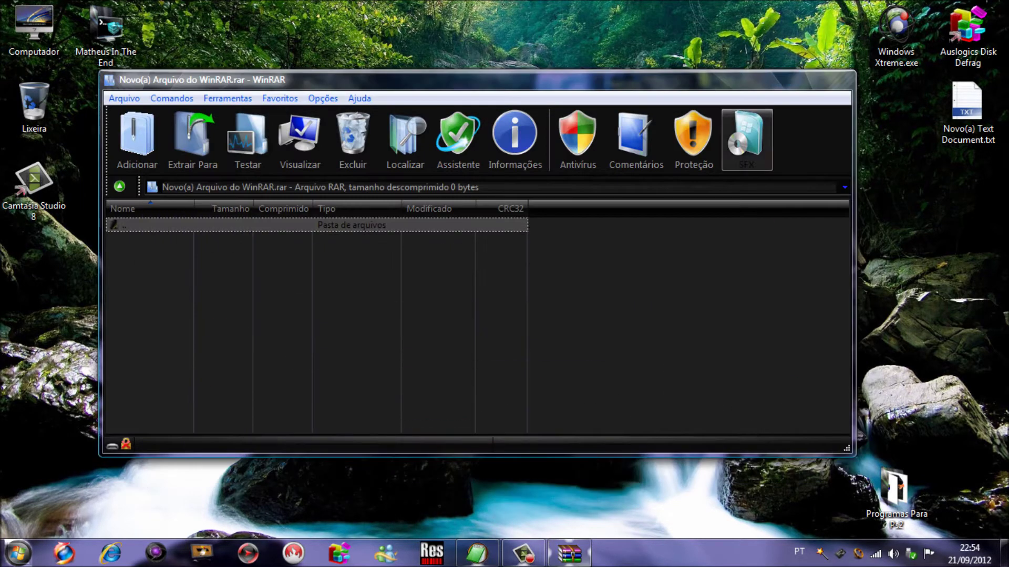
Open the archive's SFX settings, then 'Opções Avançadas do SFX', following step four
click(741, 146)
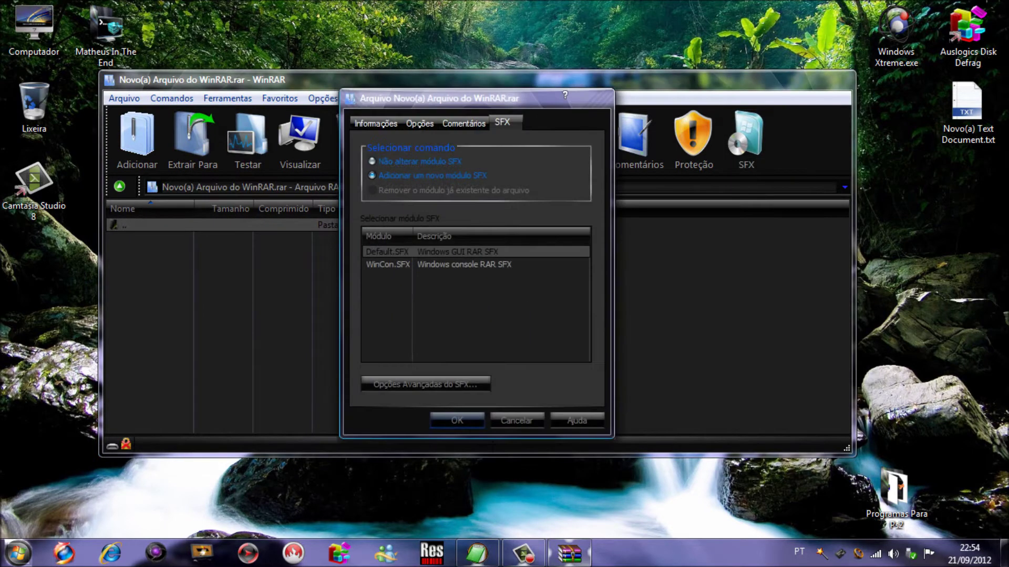
click(477, 553)
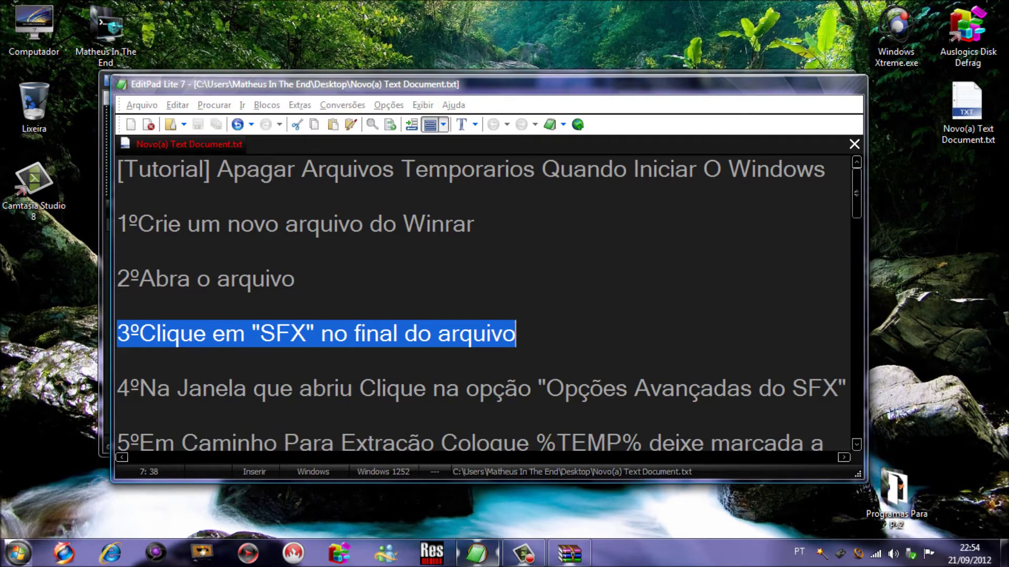
drag(132, 389, 845, 388)
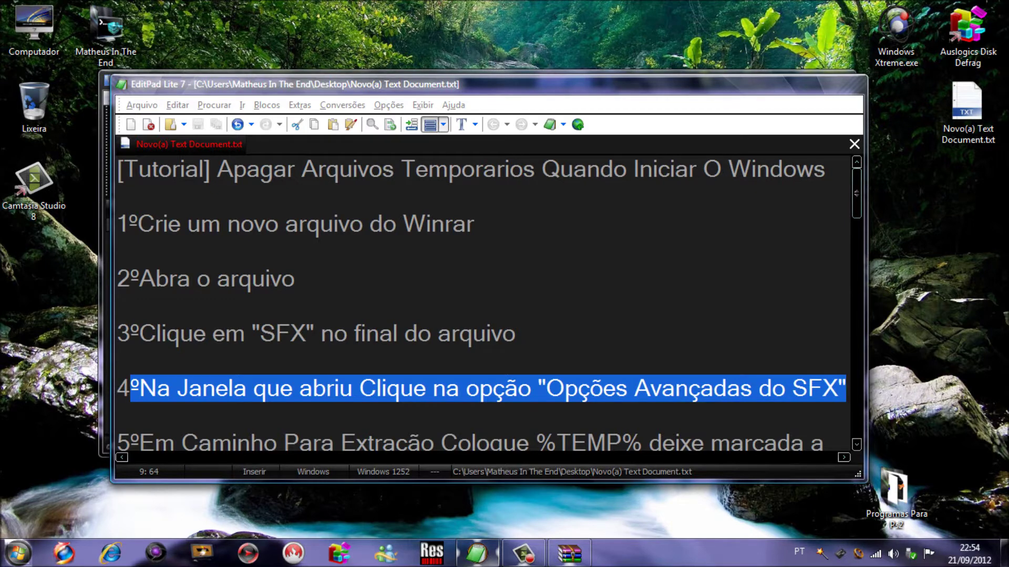
click(546, 388)
drag(546, 389, 823, 388)
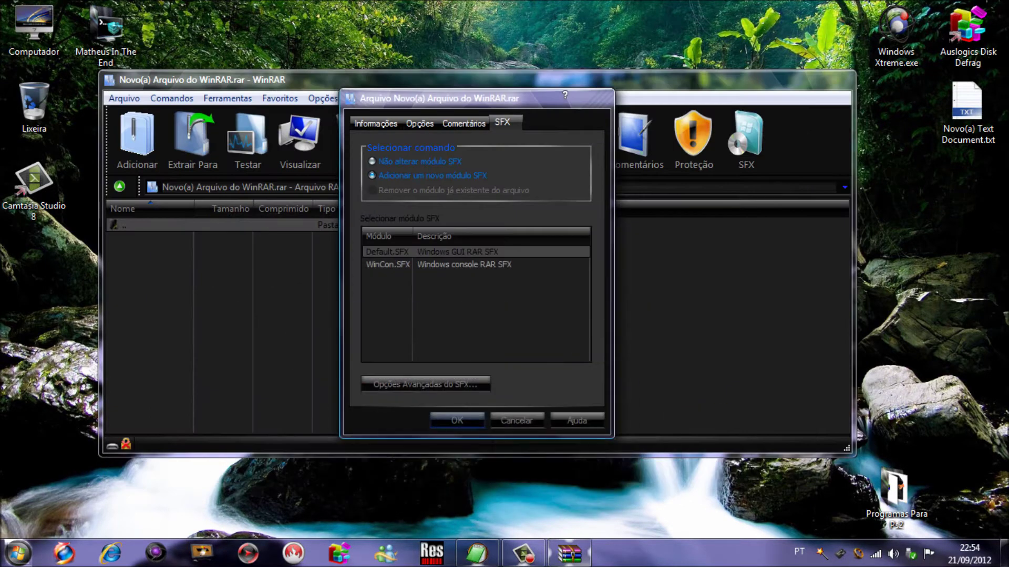
click(425, 384)
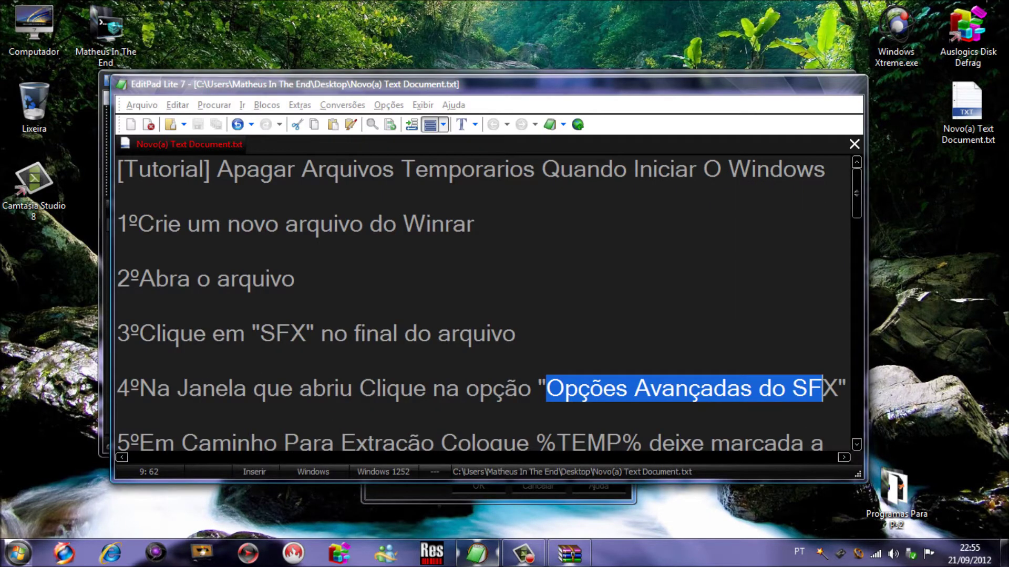
Copy %TEMP% from the notes and paste it as the SFX extraction path
click(458, 388)
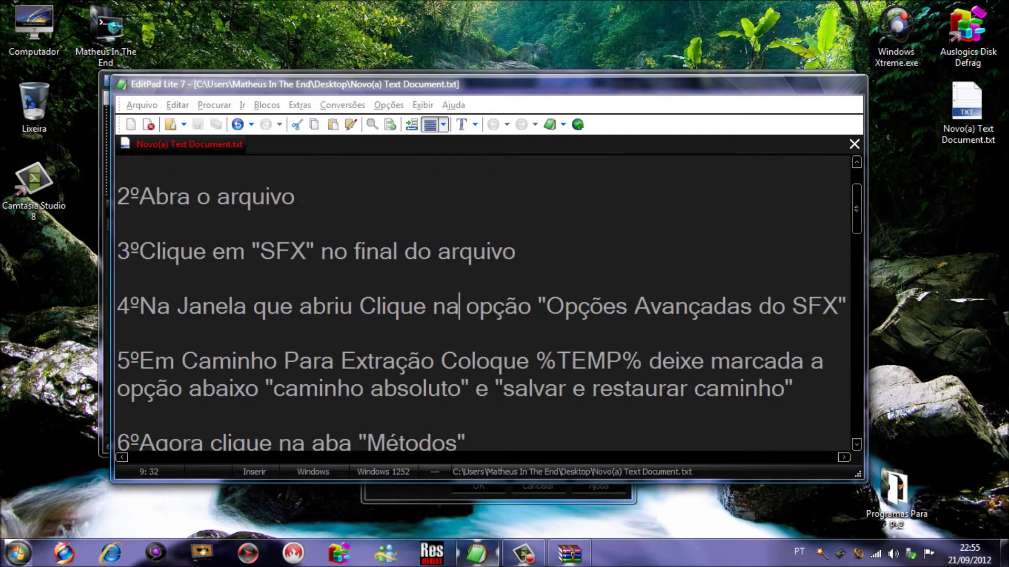
scroll(458, 387, down, 3)
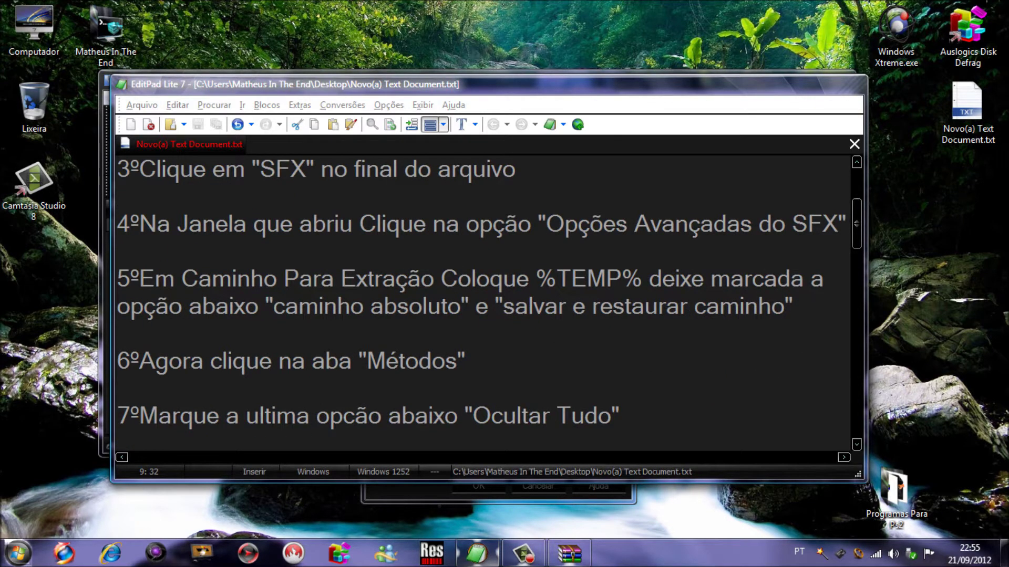
key(shift+Right)
key(shift+Right)
key(shift+Right)
key(shift+Right)
key(shift+Right)
key(shift+Right)
key(shift+Right)
key(shift+Right)
key(shift+Right)
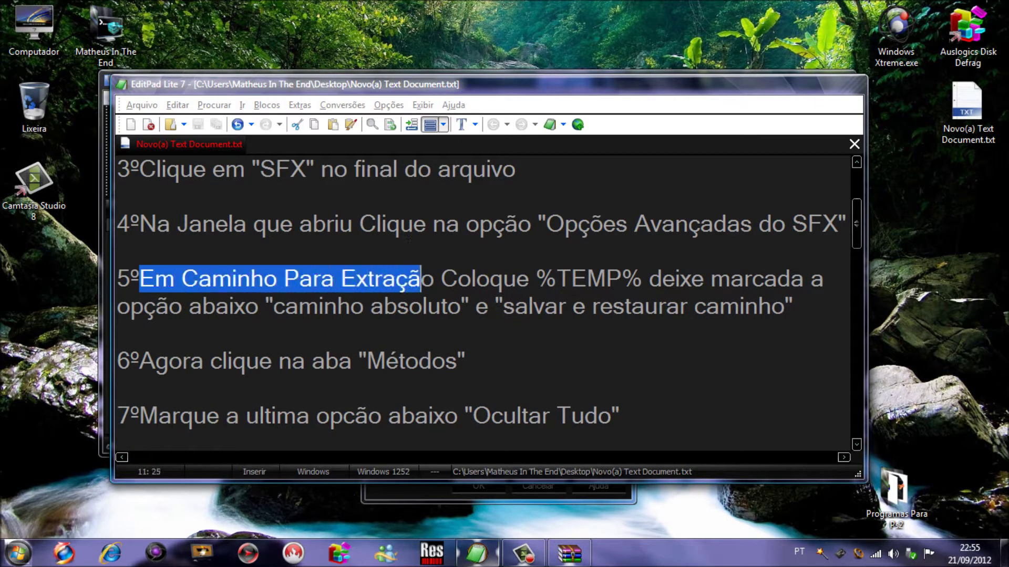
key(shift+Right)
key(shift+Right)
key(shift+Right)
key(shift+Right)
key(shift+Right)
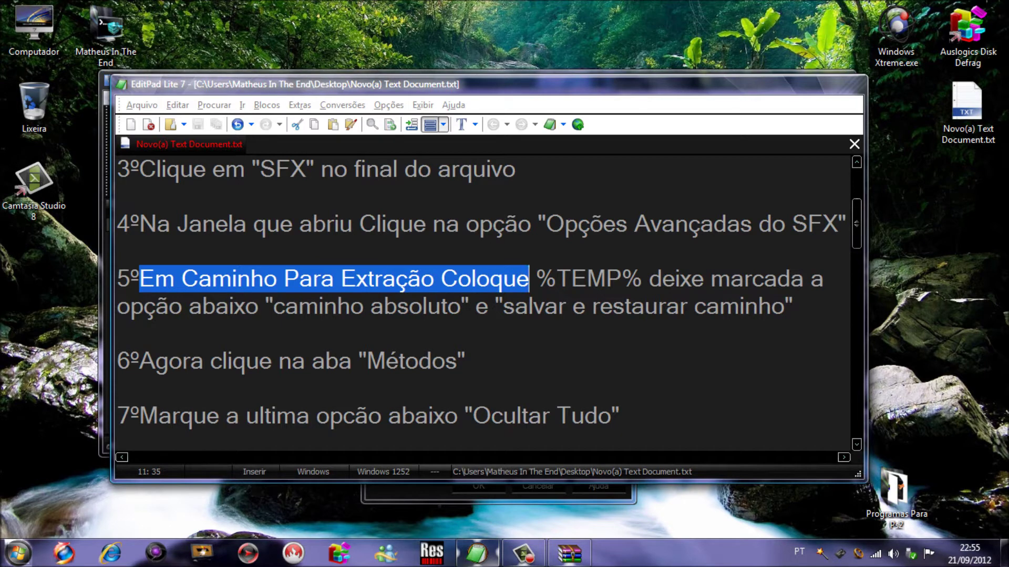
key(Right)
key(shift+Right)
key(shift+Right)
key(shift+Right)
key(shift+Right)
key(shift+Right)
key(shift+Right)
key(shift+Left)
key(shift+Left)
key(shift+Left)
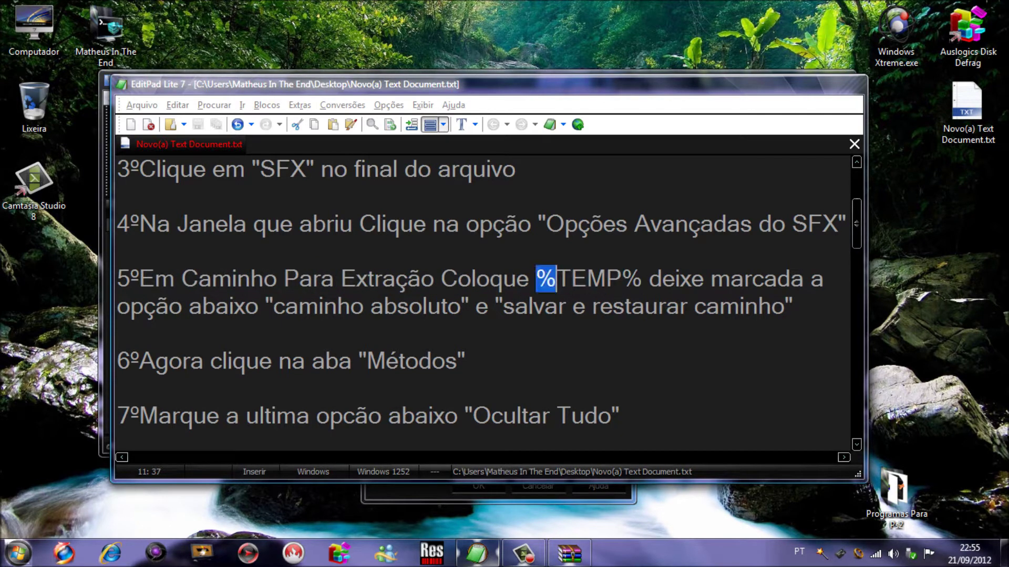
key(shift+Right)
key(shift+Right)
key(shift+Right)
right_click(629, 277)
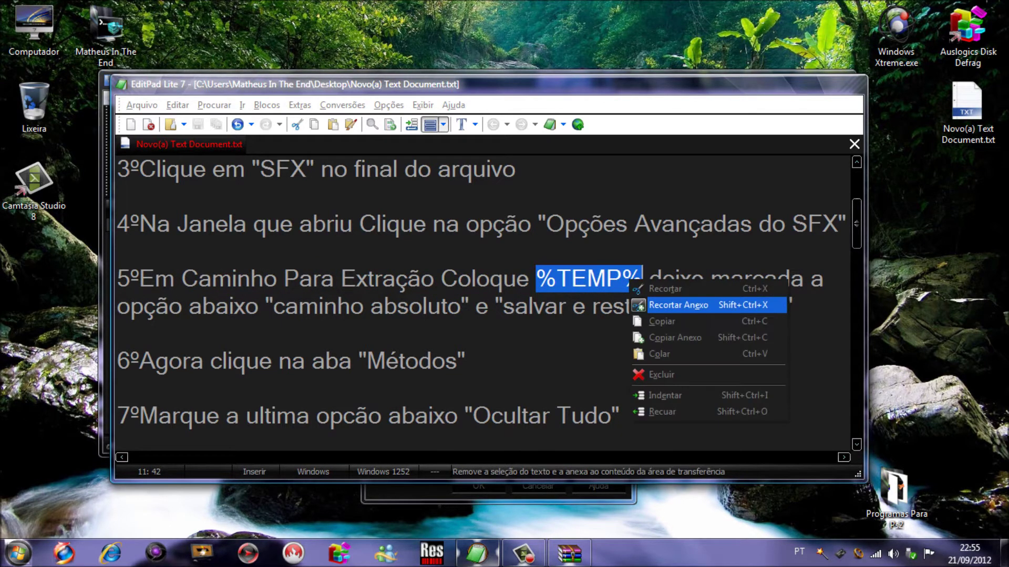
click(662, 315)
click(797, 82)
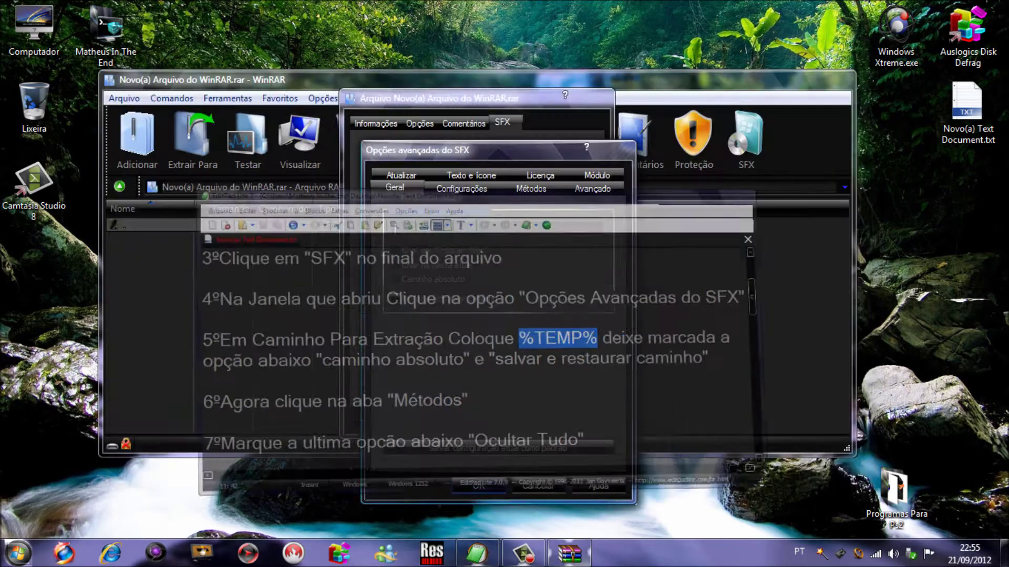
right_click(419, 226)
click(453, 284)
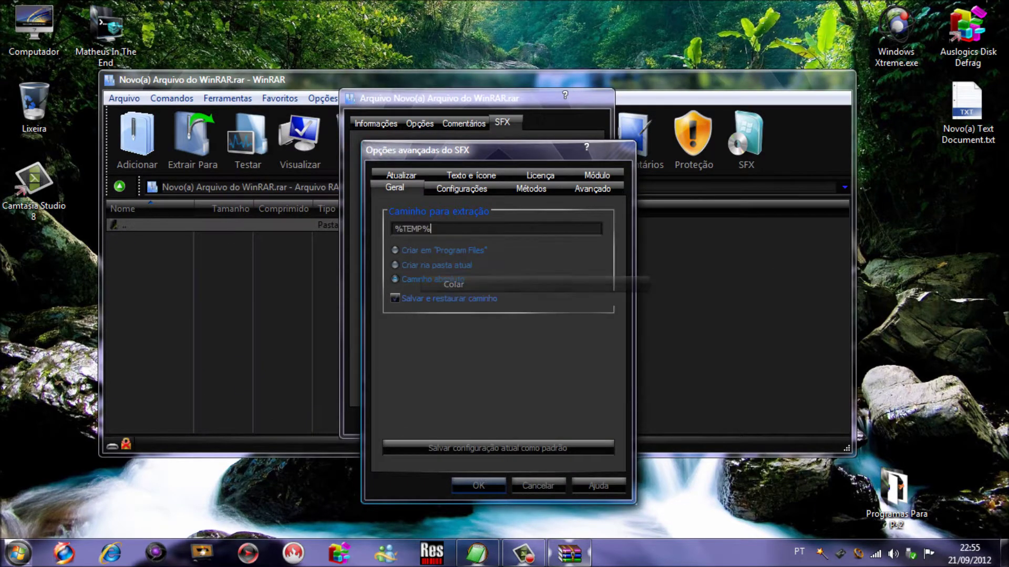
Check the absolute path and save-and-restore path options against the notes
click(478, 551)
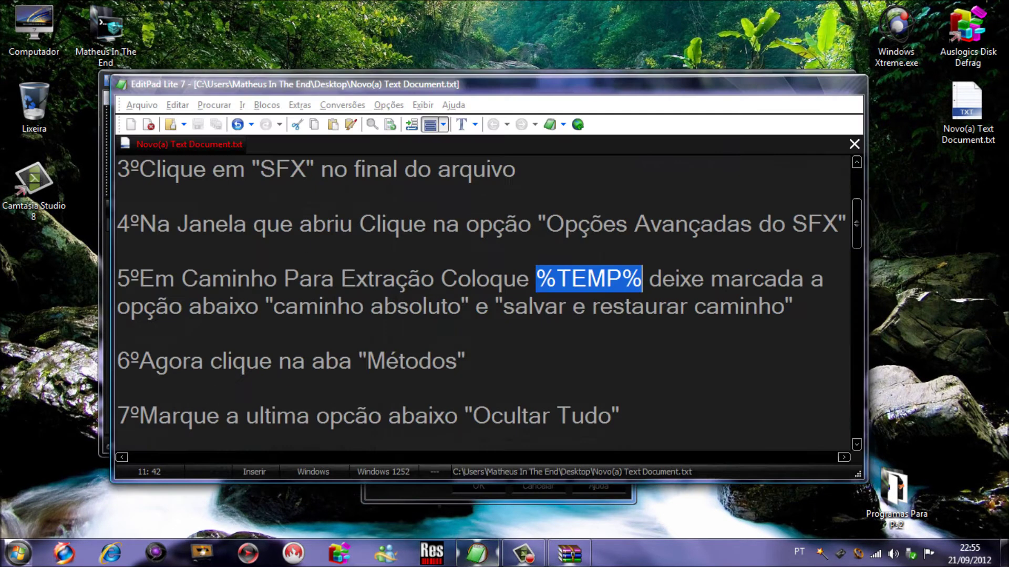
drag(663, 279, 804, 279)
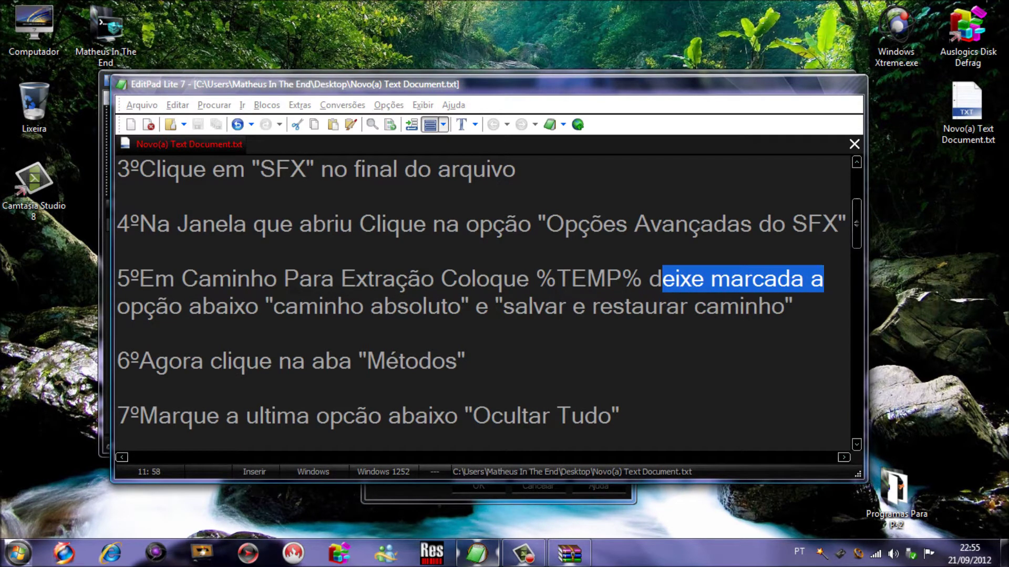
drag(117, 306, 775, 307)
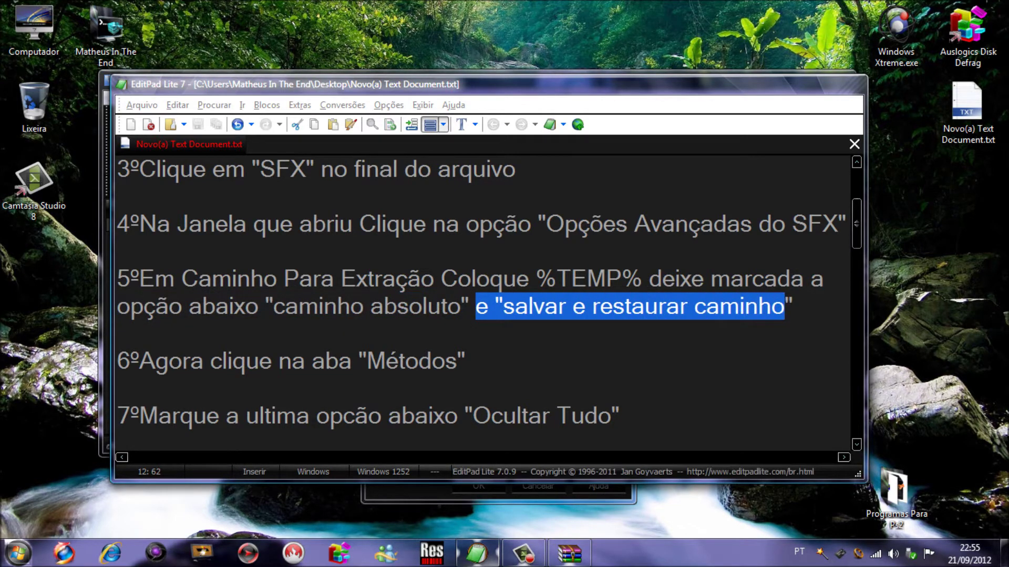
click(798, 83)
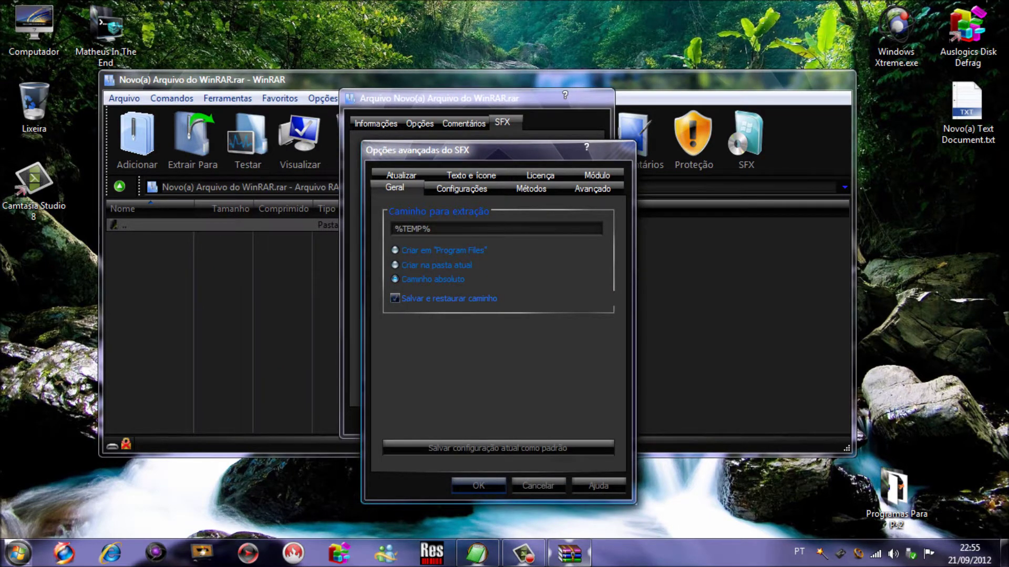
click(476, 553)
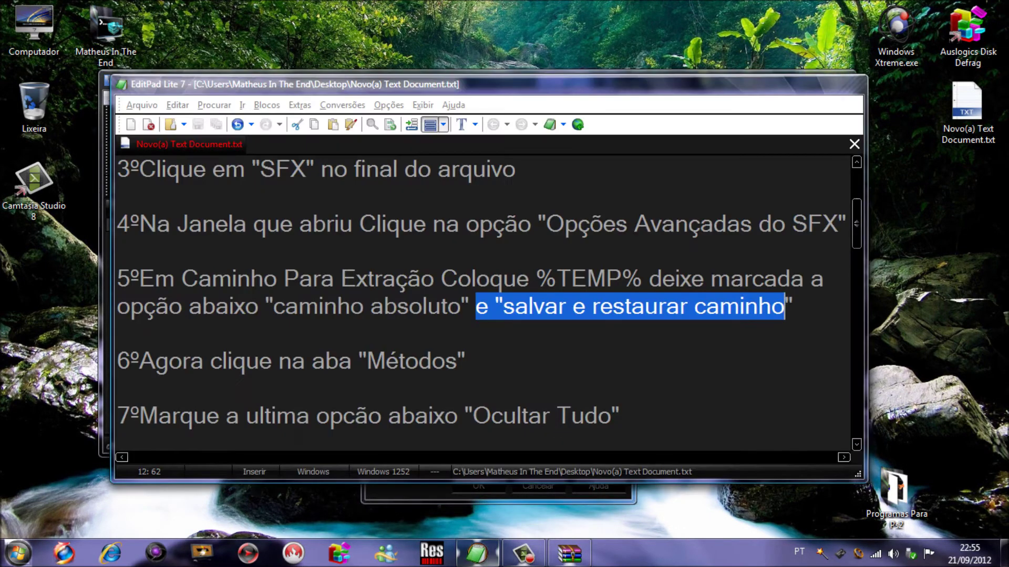
drag(117, 361, 446, 361)
Show the SFX Métodos settings and check step seven's 'Ocultar Tudo' silent mode
click(798, 84)
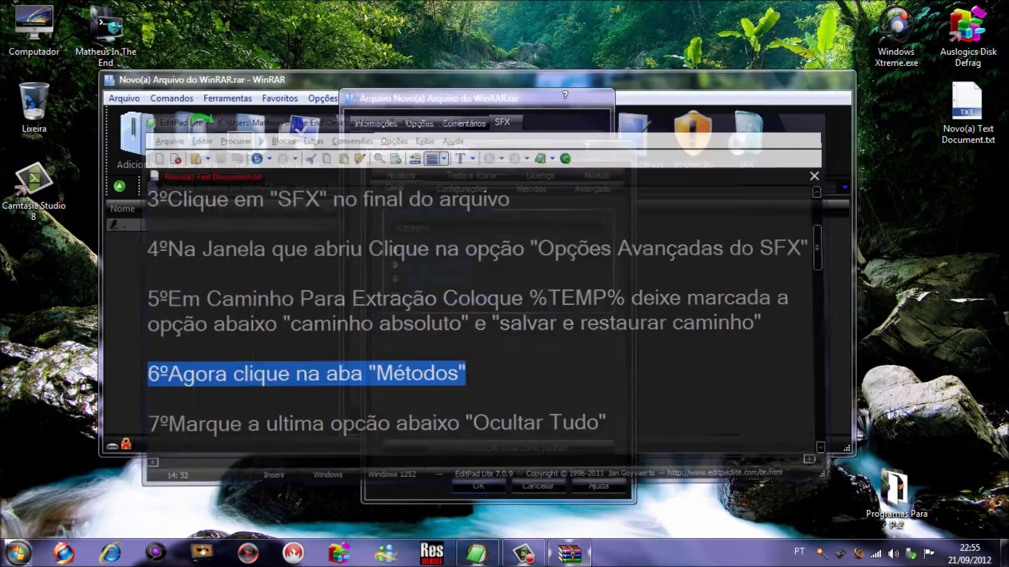
click(531, 190)
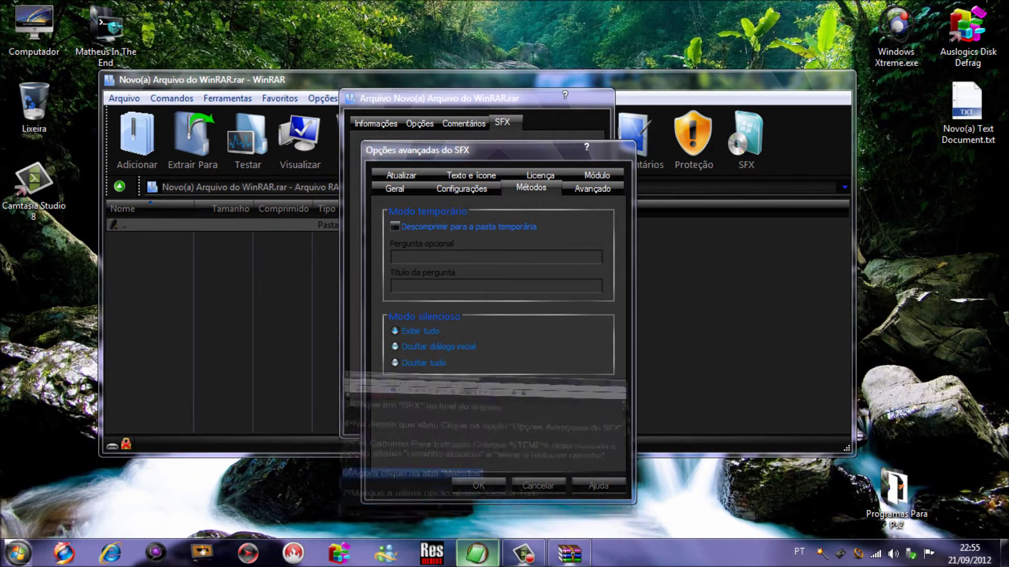
click(478, 554)
drag(118, 416, 612, 415)
click(491, 416)
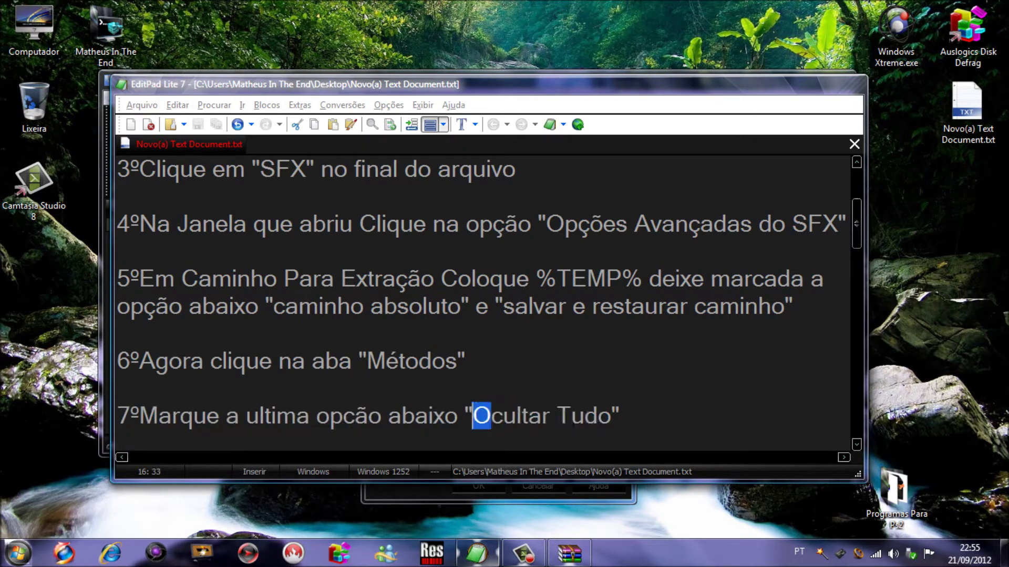
click(798, 82)
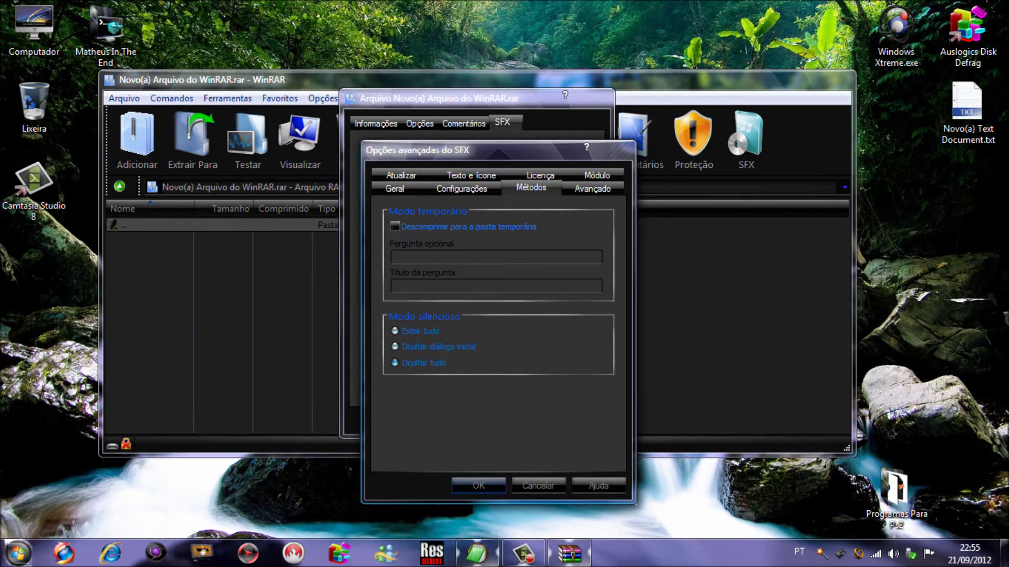
click(476, 553)
scroll(473, 316, down, 2)
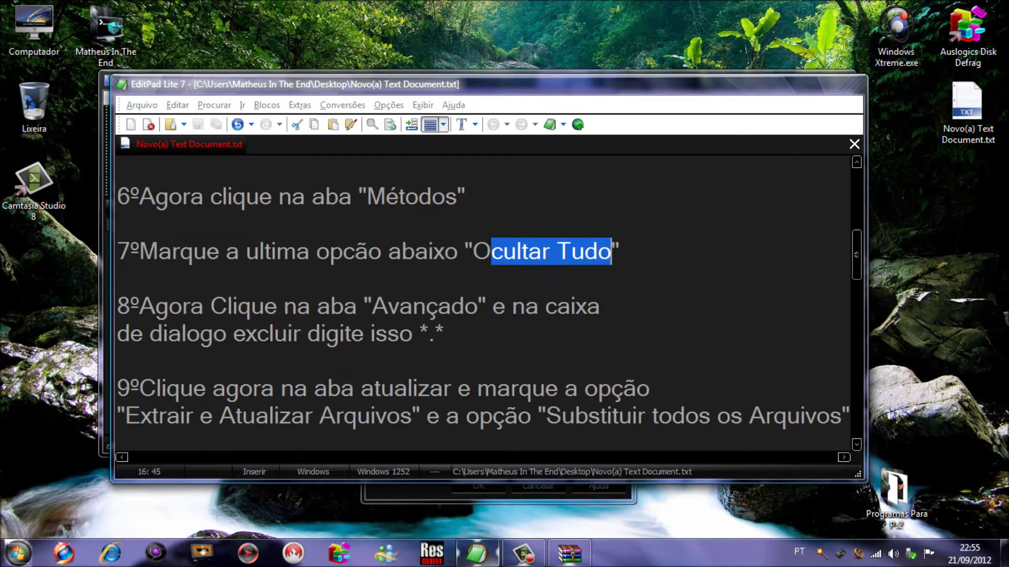
Show the Avançado settings and paste *.* into the files-to-exclude field
drag(140, 305, 486, 305)
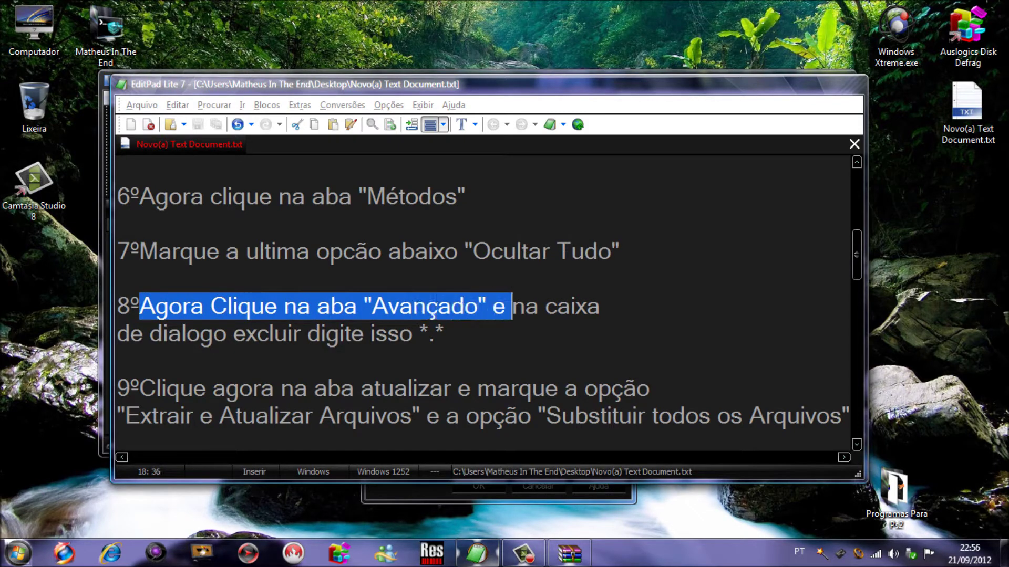
click(806, 84)
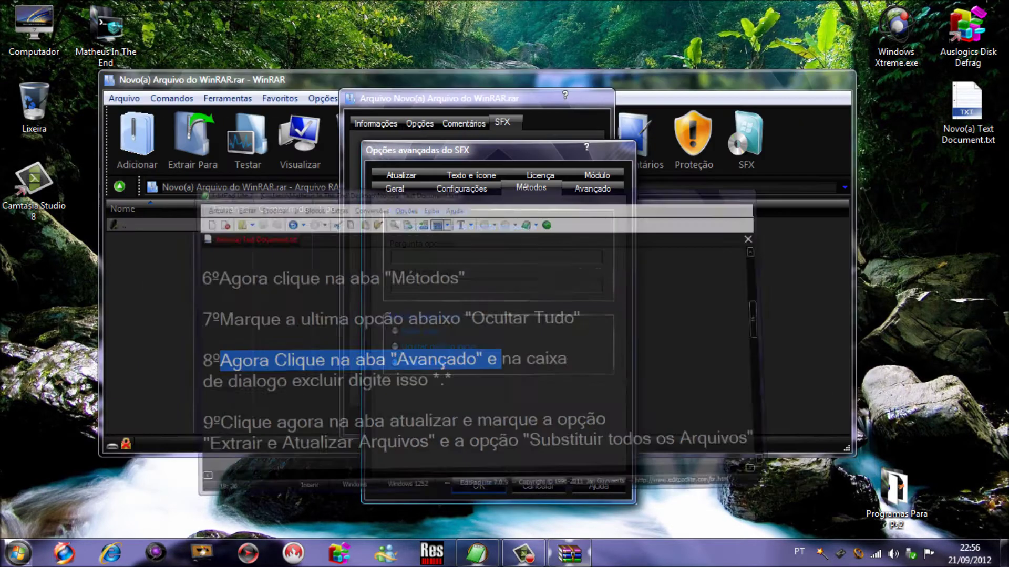
click(591, 189)
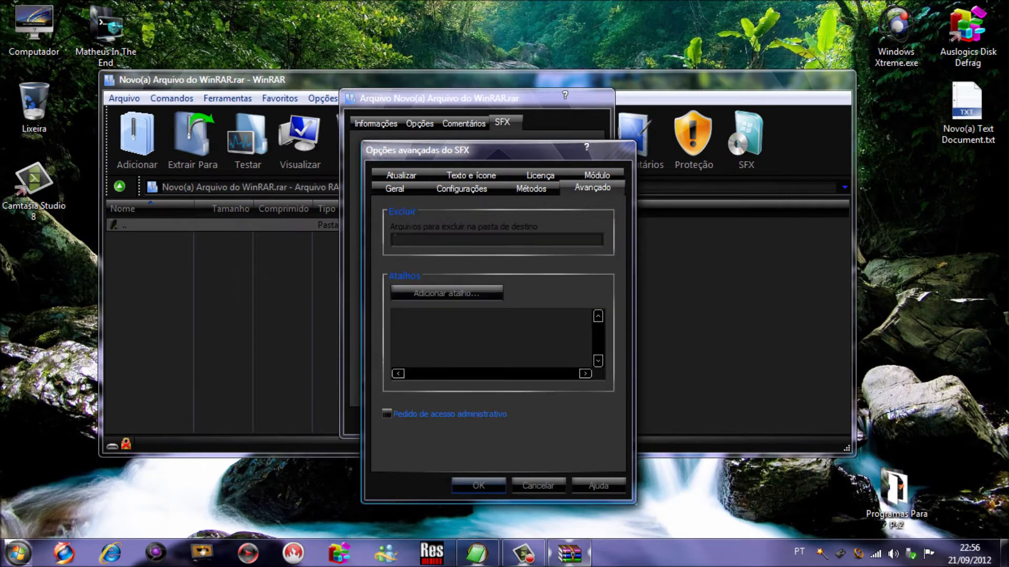
click(478, 553)
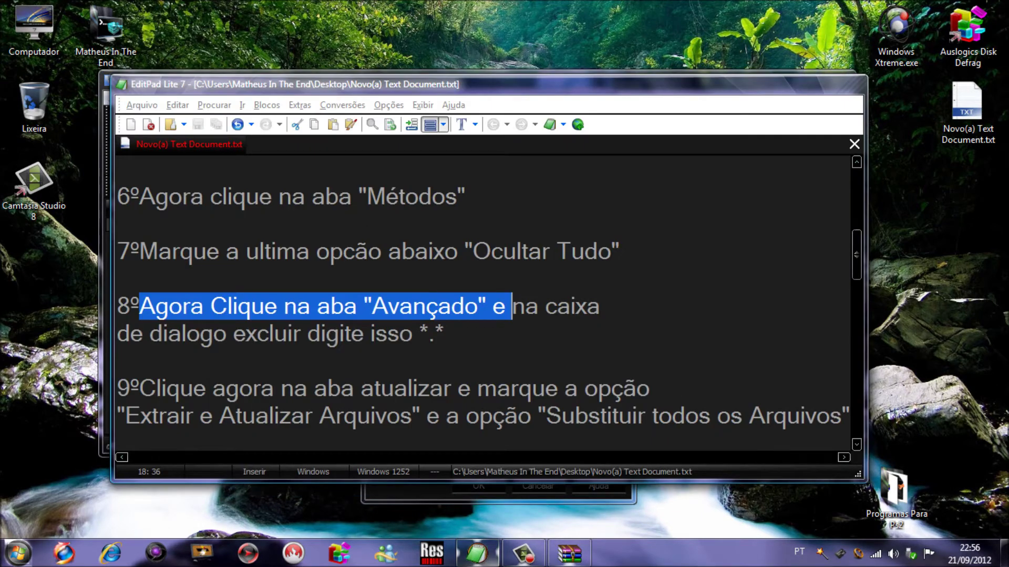
drag(492, 305, 588, 305)
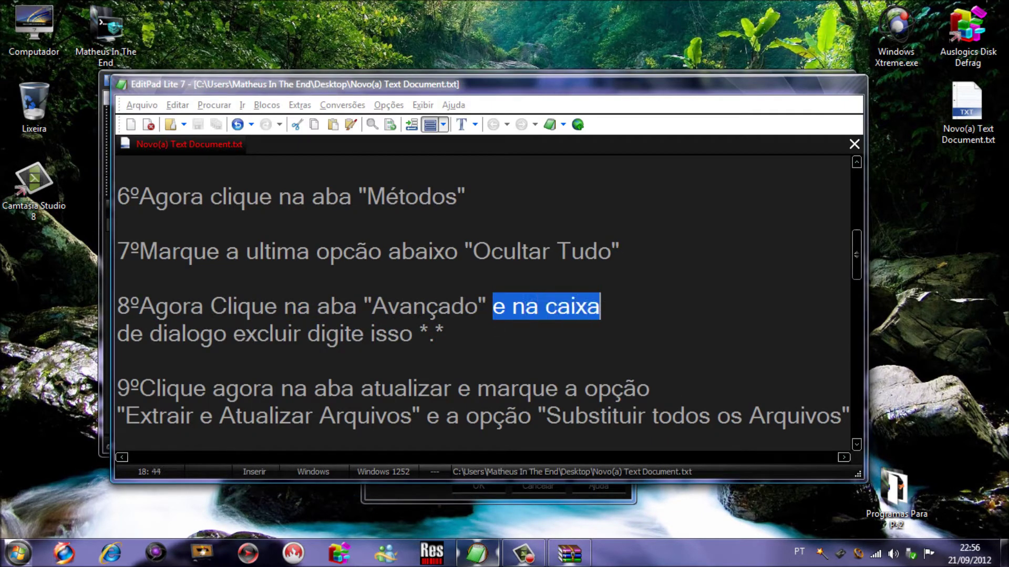
drag(118, 333, 431, 334)
right_click(430, 333)
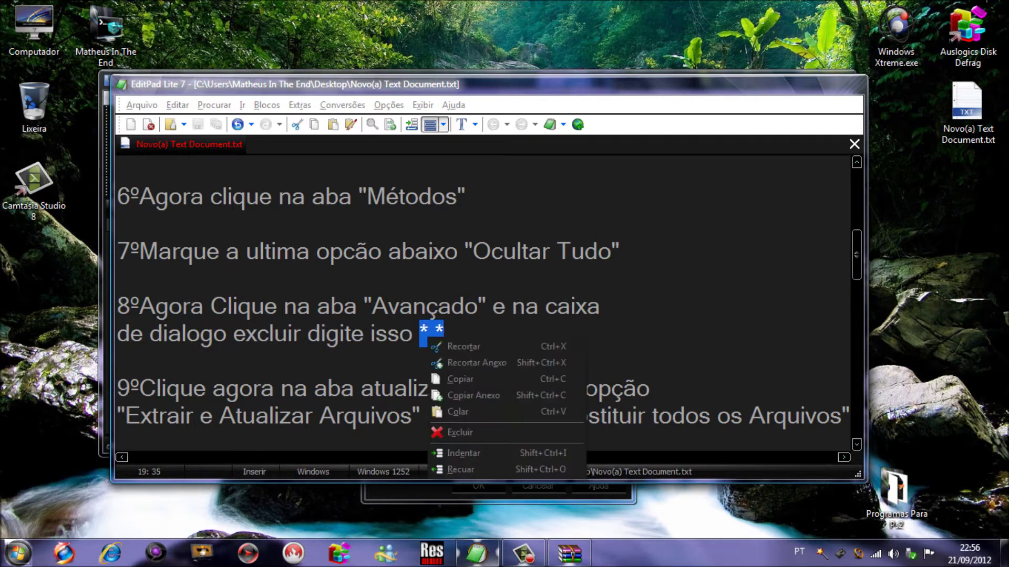
click(461, 379)
click(818, 82)
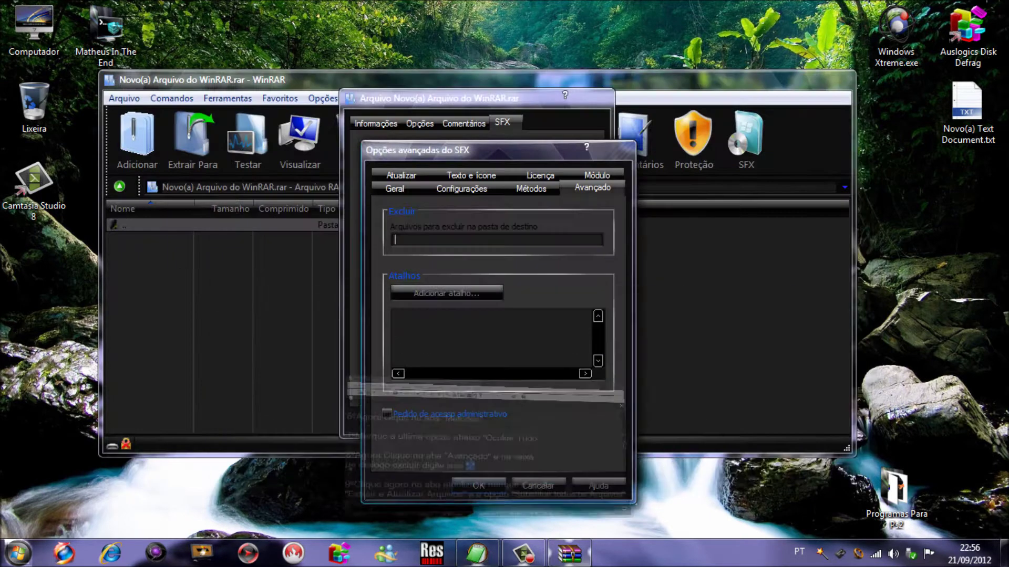
right_click(417, 236)
click(453, 297)
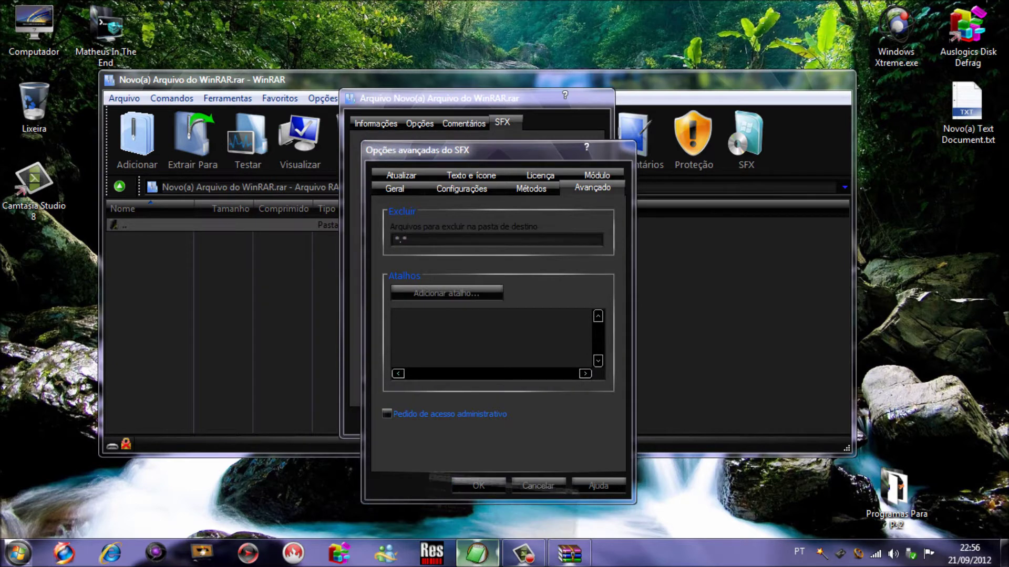
Review step nine's 'Extrair e Atualizar' and 'Substituir todos' options and show the Atualizar settings
click(477, 554)
scroll(473, 316, down, 1)
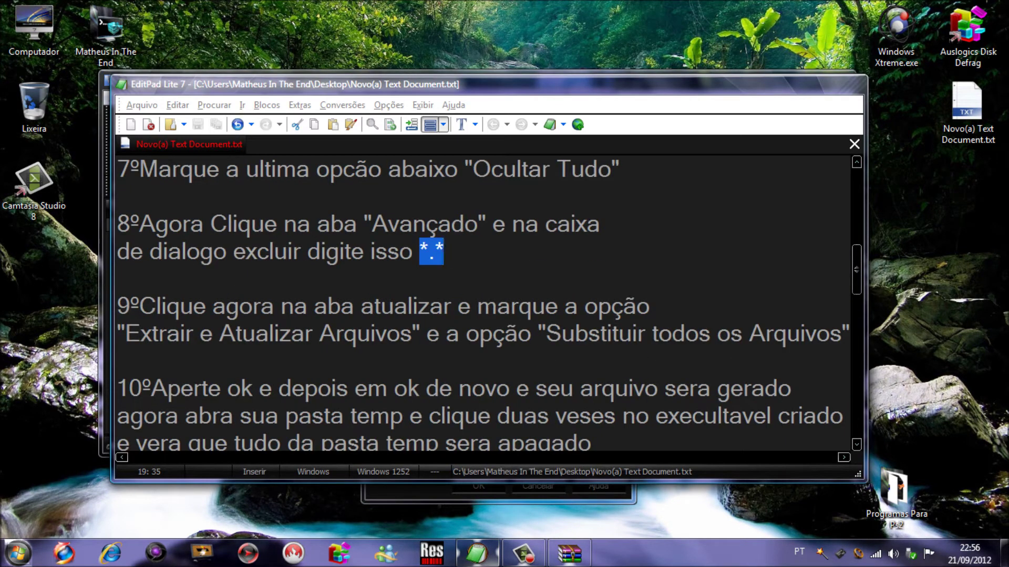
drag(140, 306, 651, 306)
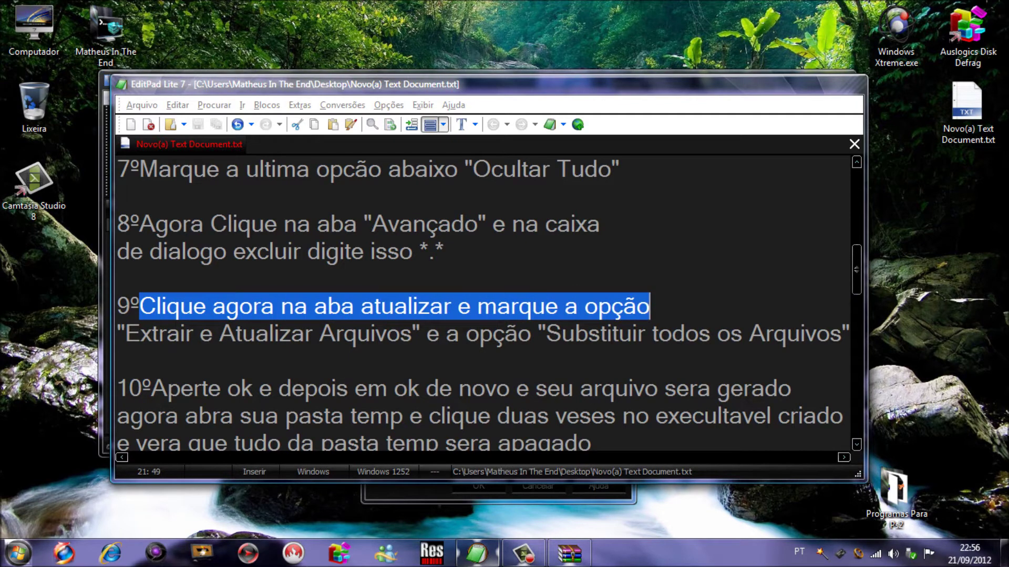
drag(126, 333, 402, 333)
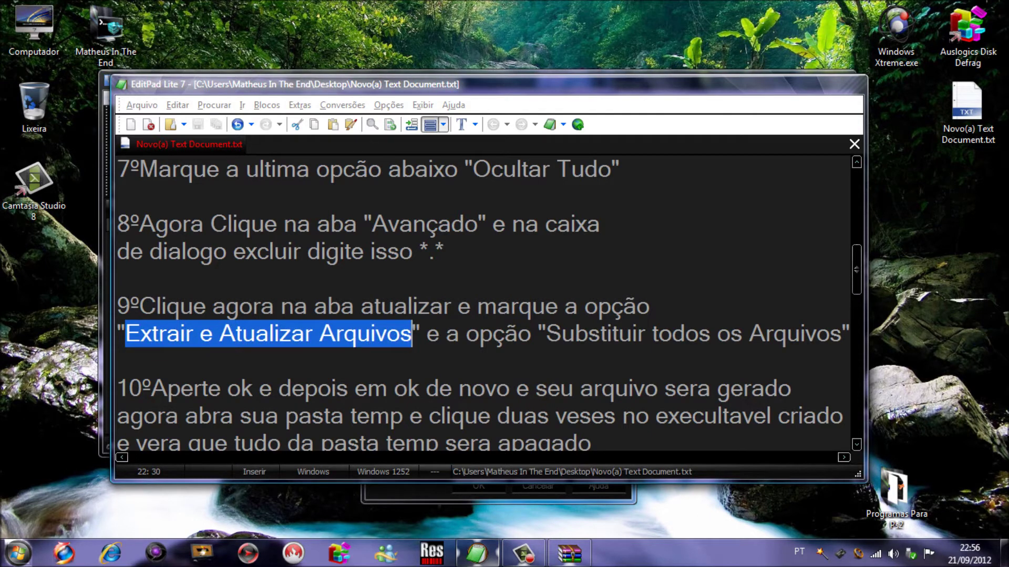
drag(443, 333, 800, 333)
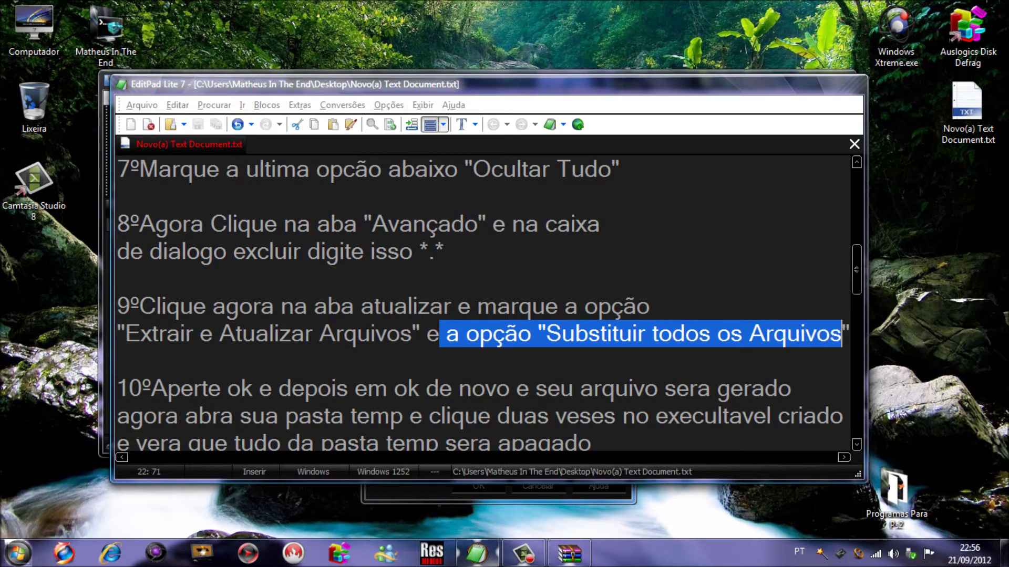
click(570, 554)
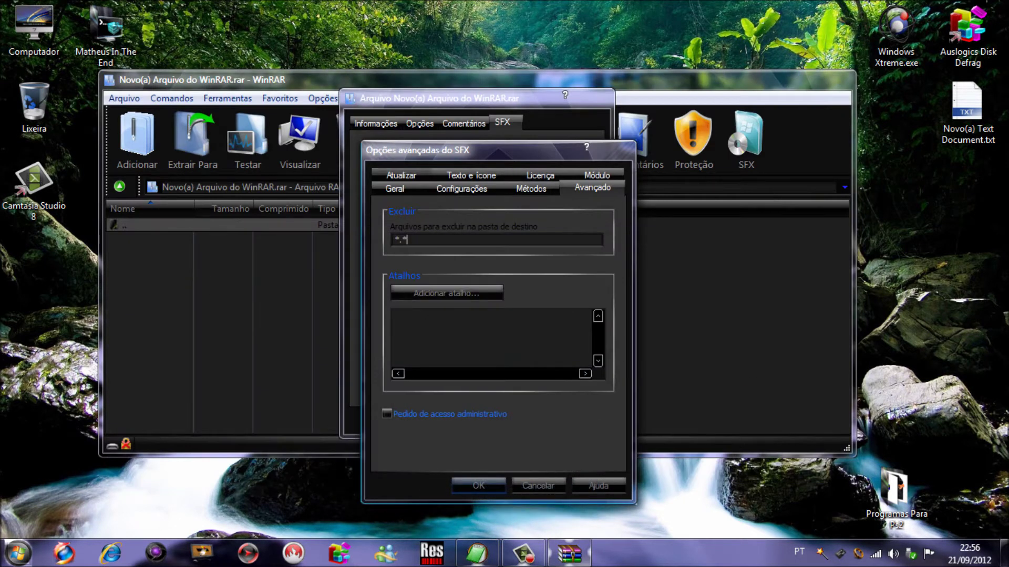
click(401, 175)
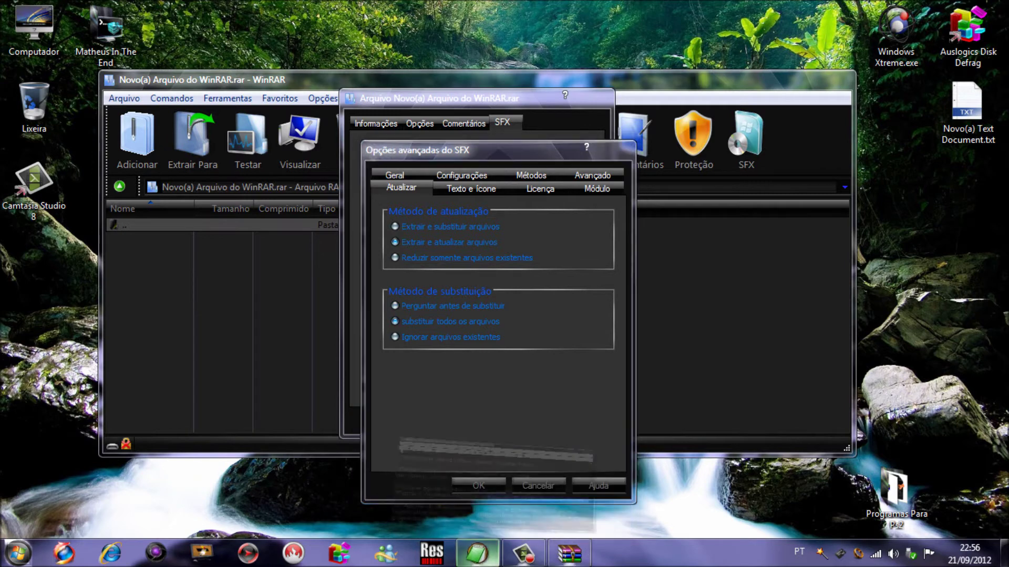
Reread the confirm-twice instruction, then OK the advanced SFX options
click(476, 554)
scroll(473, 315, down, 2)
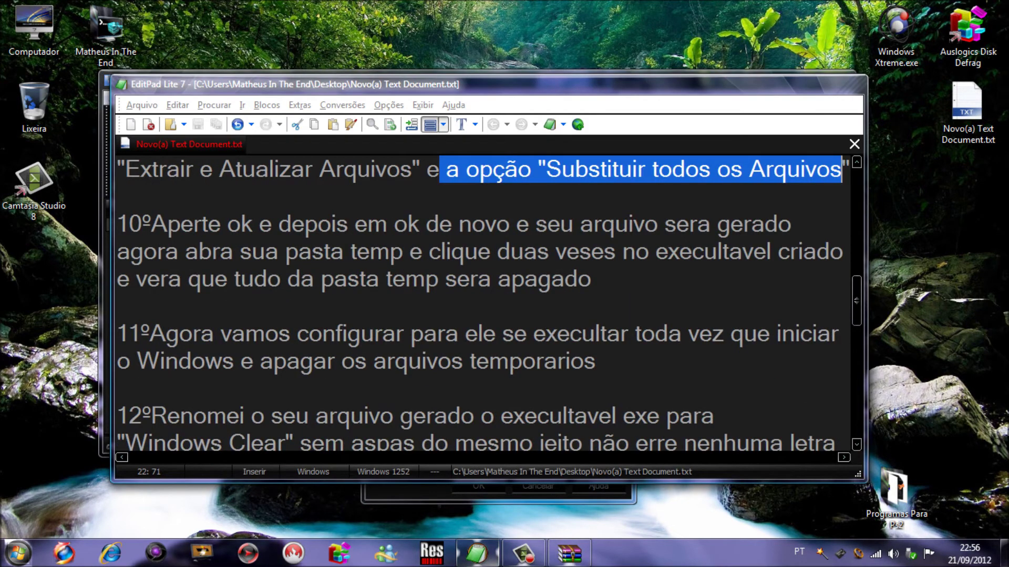
scroll(473, 315, up, 1)
drag(152, 306, 779, 309)
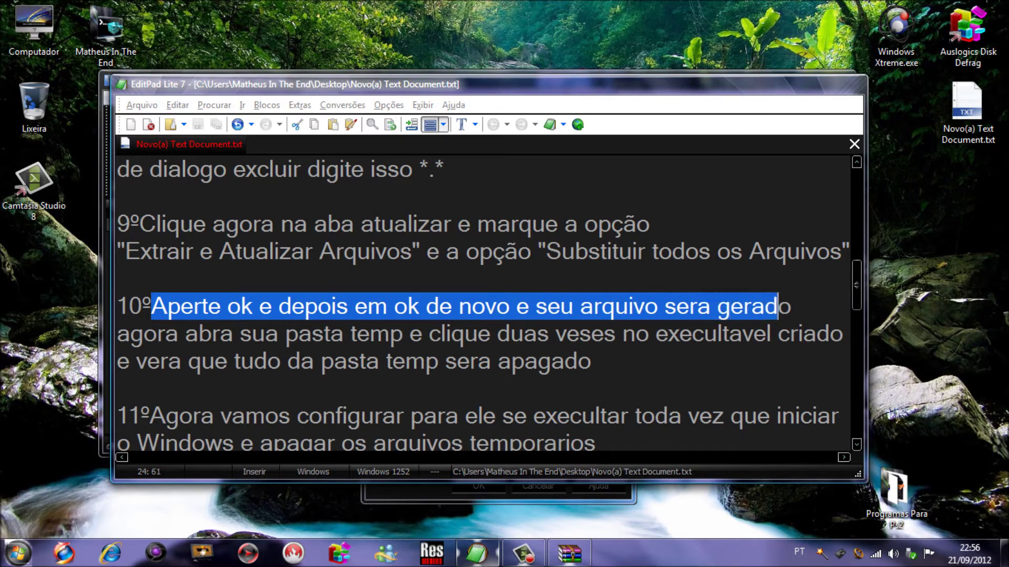
click(570, 553)
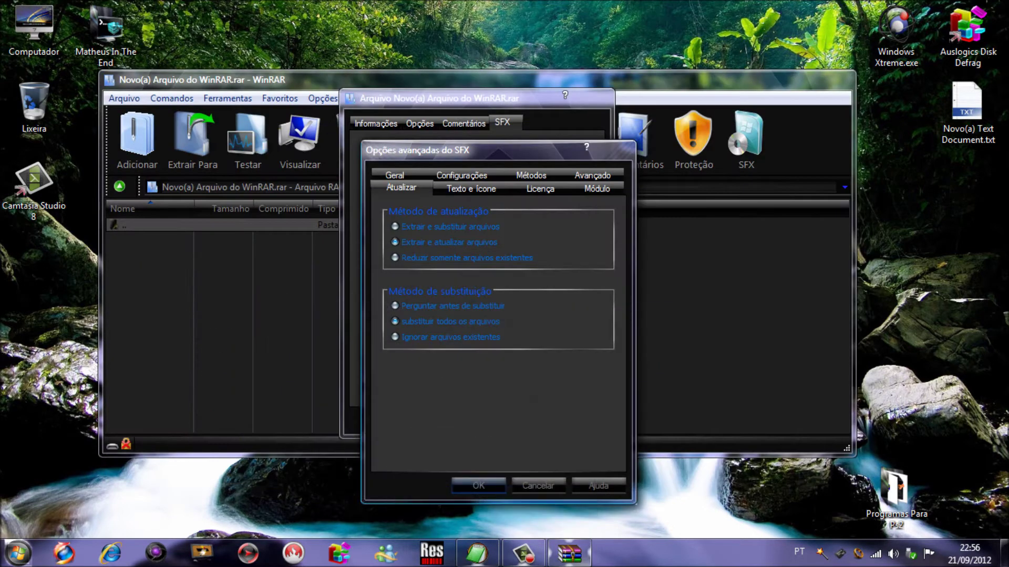
click(478, 486)
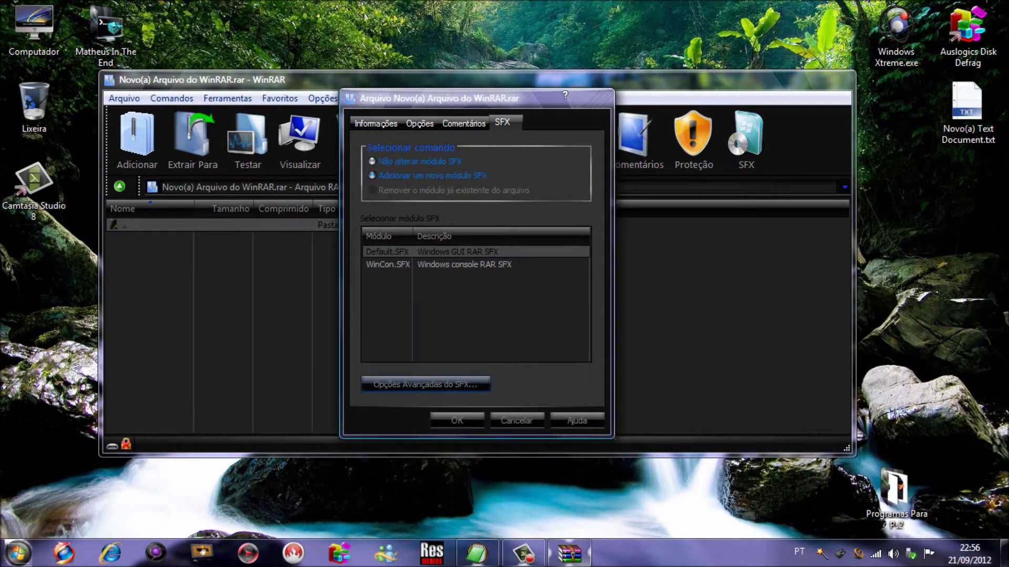
Create Novo(a) Arquivo do WinRAR.exe, close WinRAR, and place the .exe centre and .rar top-right
click(457, 421)
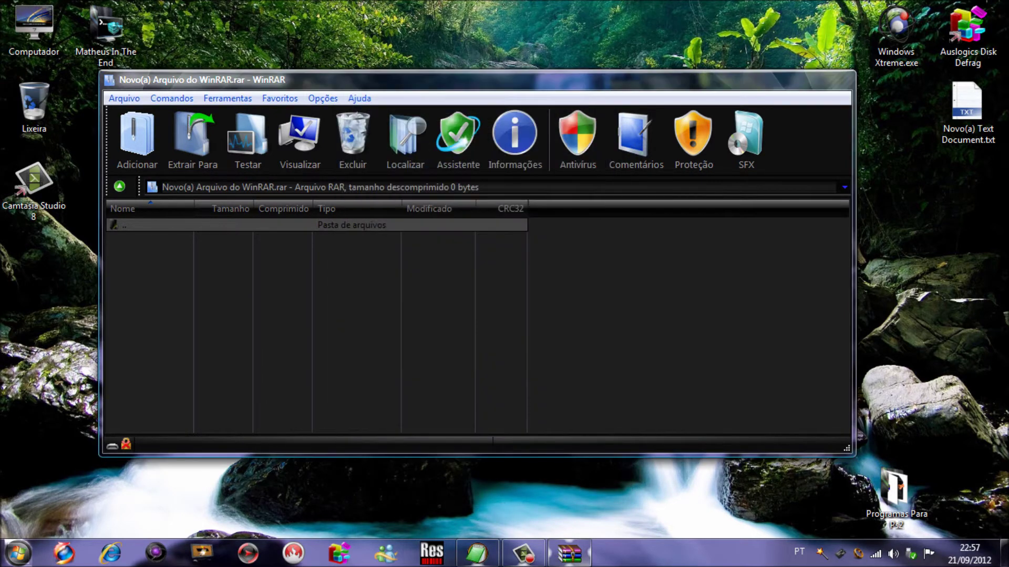
click(834, 76)
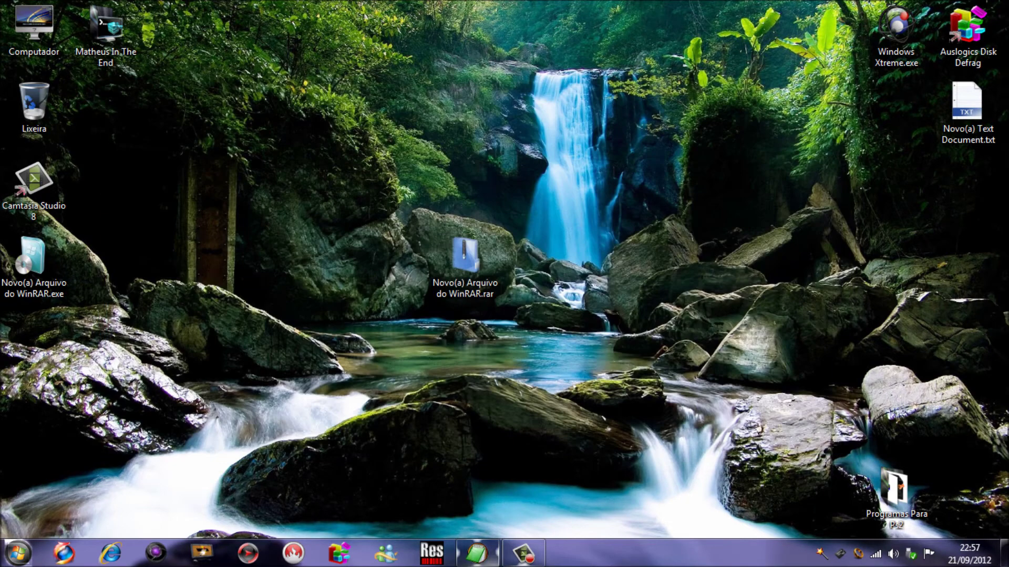
drag(33, 260, 386, 186)
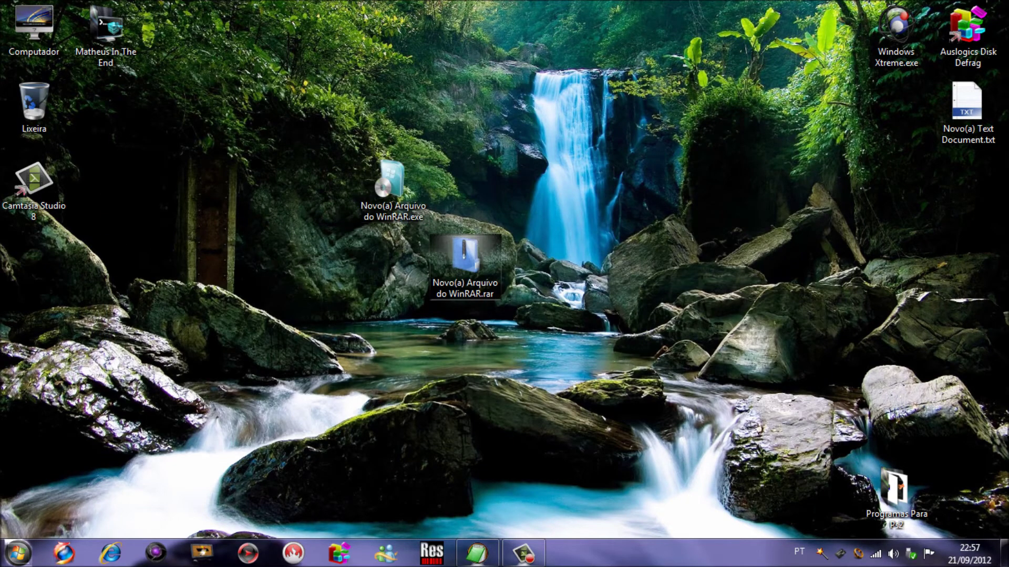
drag(465, 261, 896, 35)
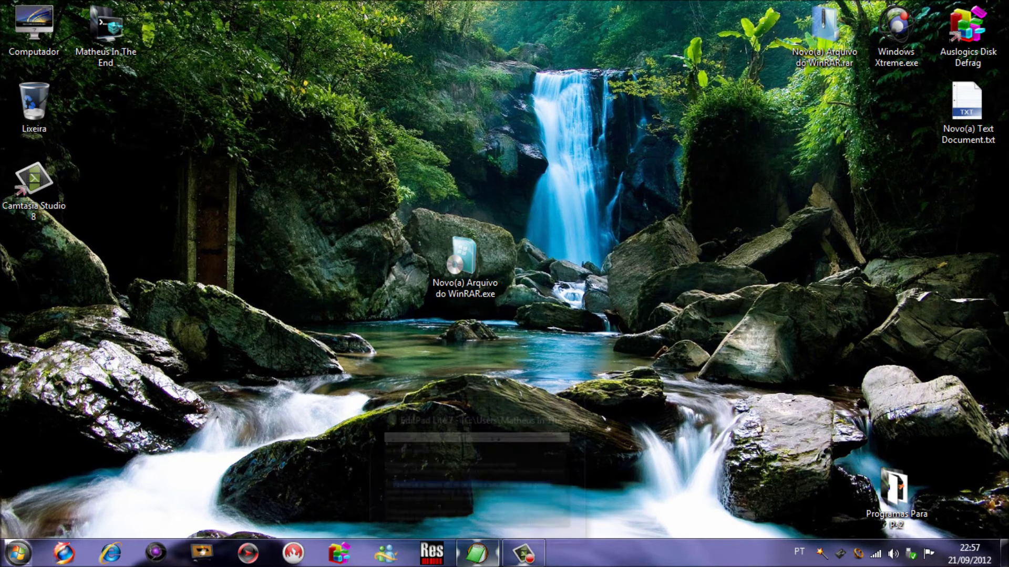
click(478, 552)
Highlight step ten's lines on opening the temp folder and running the executable
key(Down)
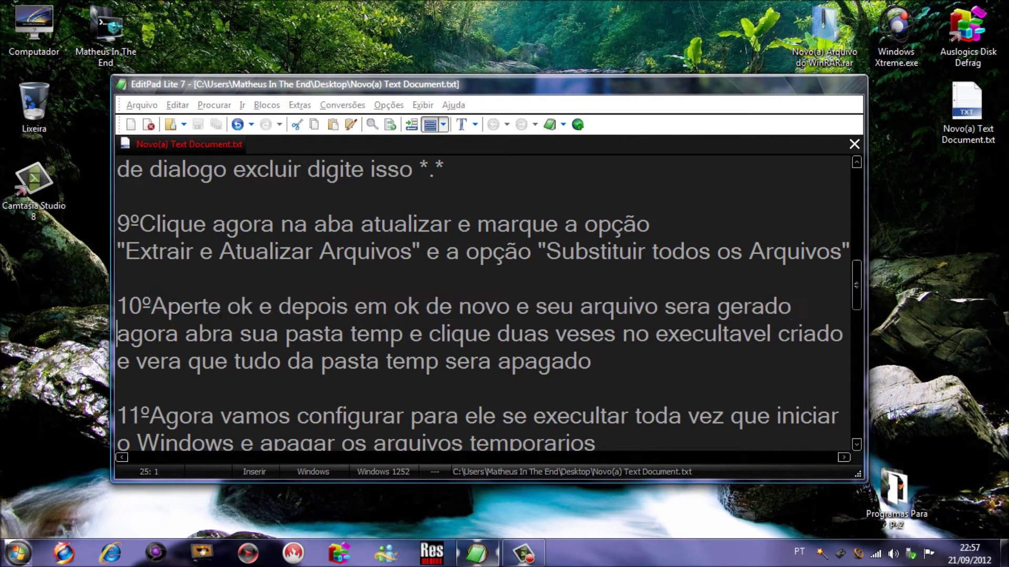
key(shift+ctrl+Right)
key(shift+ctrl+Right)
key(shift+ctrl+Right)
key(shift+Right)
key(shift+Right)
key(shift+Right)
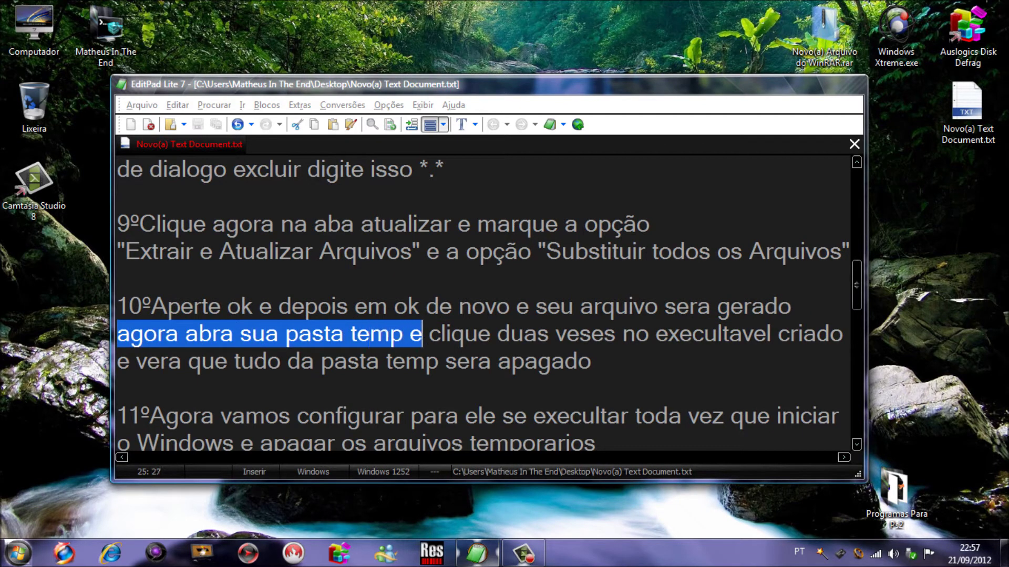
key(shift+Right)
key(shift+Right)
key(shift+Right)
key(shift+Right)
key(shift+Right)
key(shift+Right)
key(shift+Right)
key(shift+Right)
key(shift+Right)
key(shift+Right)
key(shift+Right)
key(shift+Right)
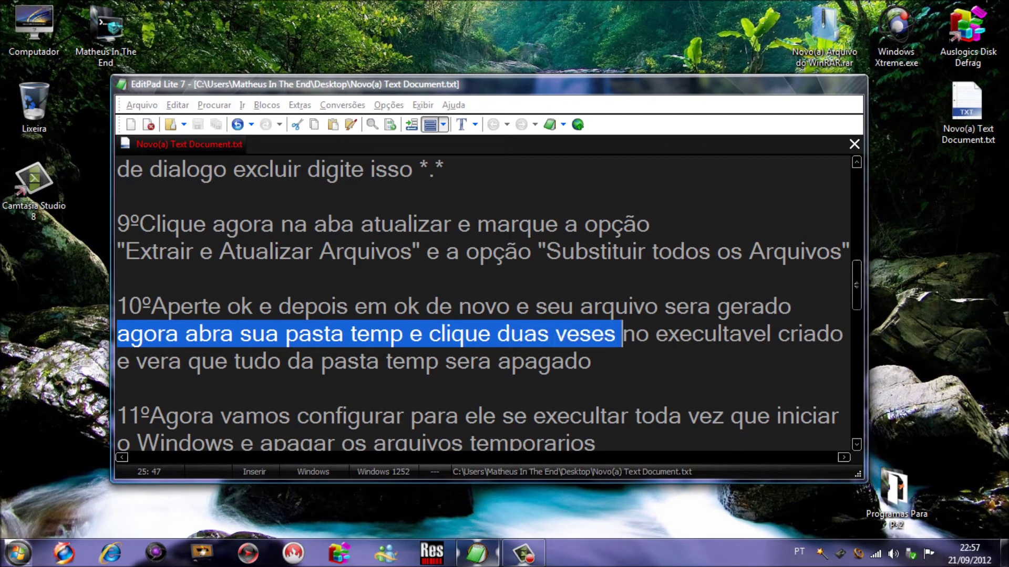
key(shift+Right)
key(shift+Right)
key(shift+Right)
key(shift+Right)
key(shift+Right)
key(shift+Right)
key(shift+Right)
key(shift+Right)
key(shift+Right)
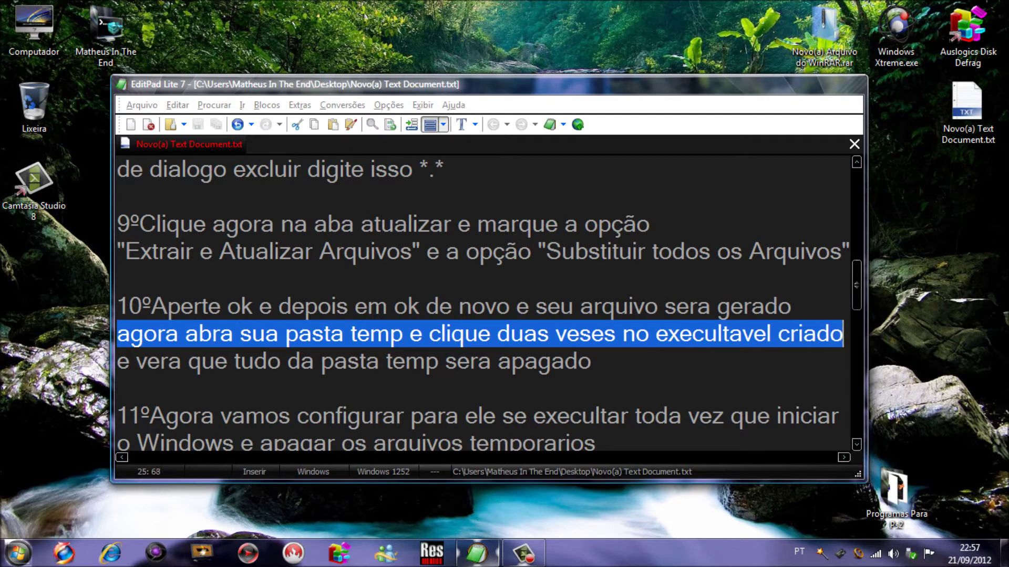
key(Down)
key(shift+Right)
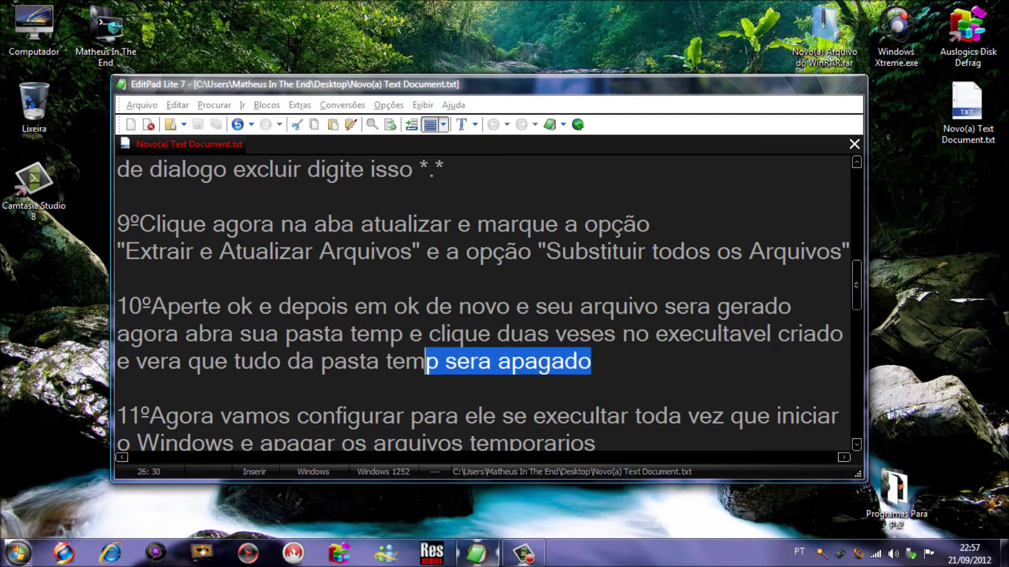
key(shift+Home)
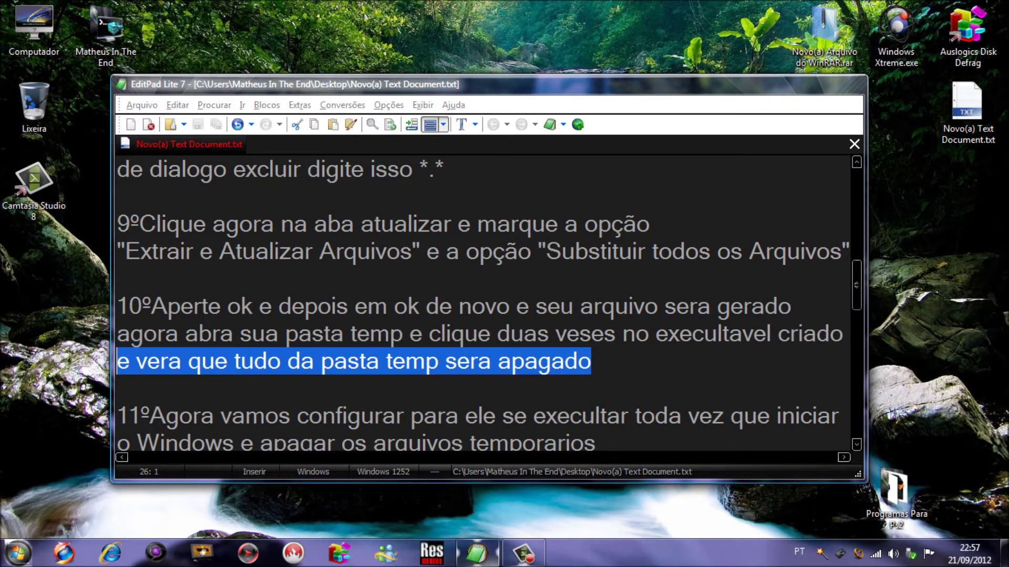
key(shift+End)
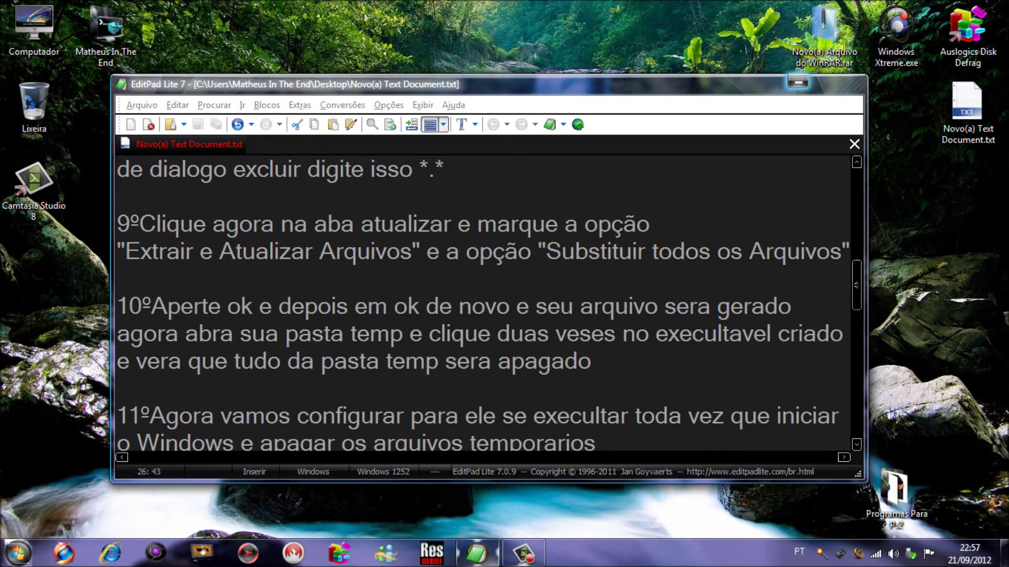
click(798, 84)
Open AppData\Local\Temp, select temp items, and move the .exe to the desktop's top-right
double_click(105, 32)
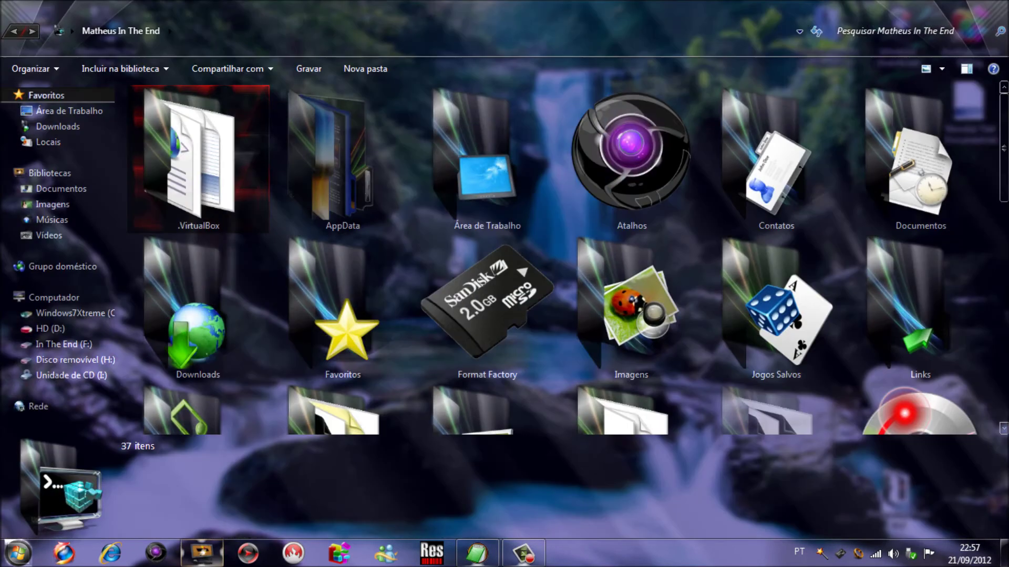
double_click(343, 157)
double_click(236, 98)
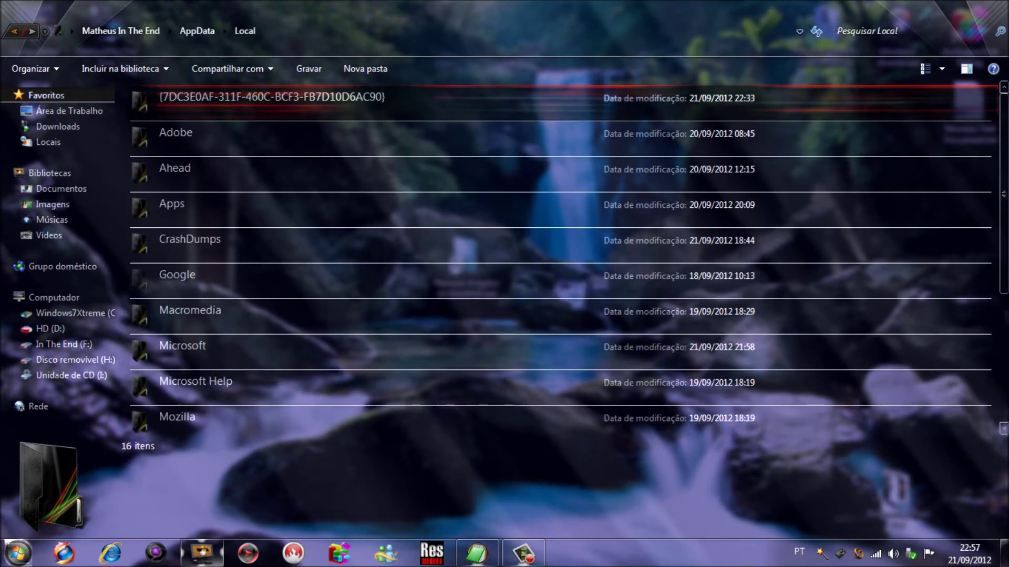
scroll(394, 316, down, 3)
double_click(394, 305)
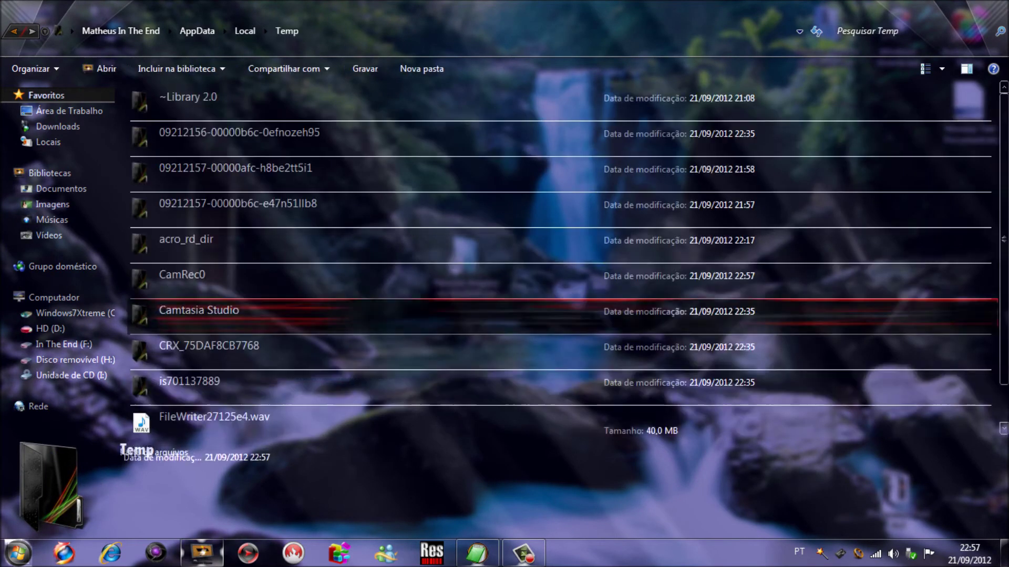
drag(495, 102, 252, 335)
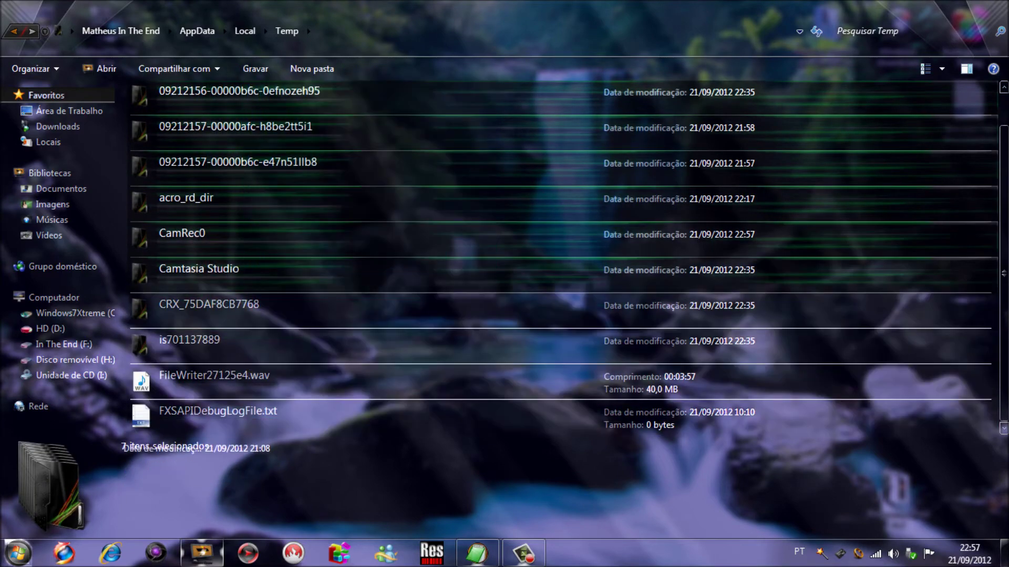
key(super+Left)
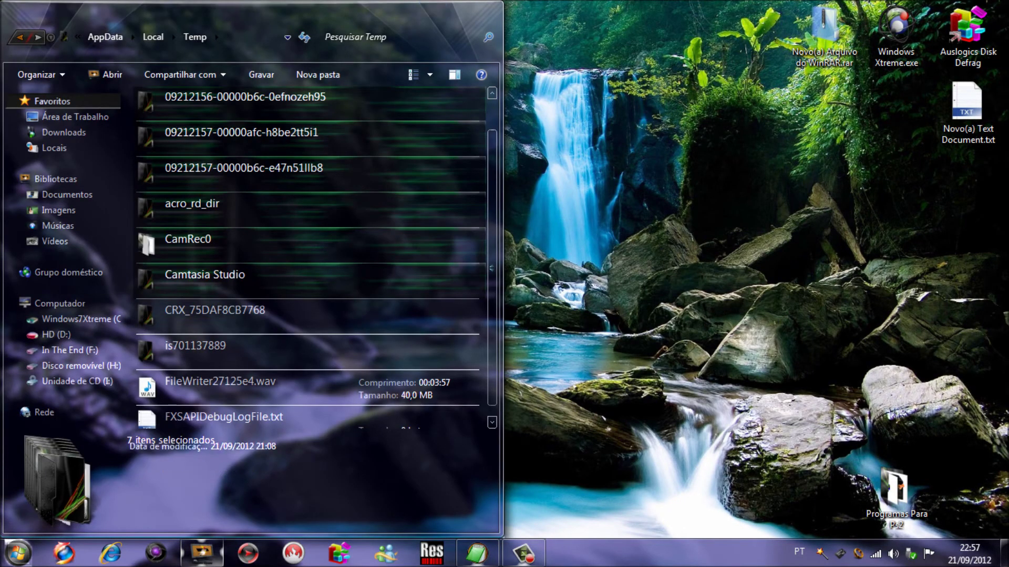
click(453, 8)
drag(465, 264, 753, 110)
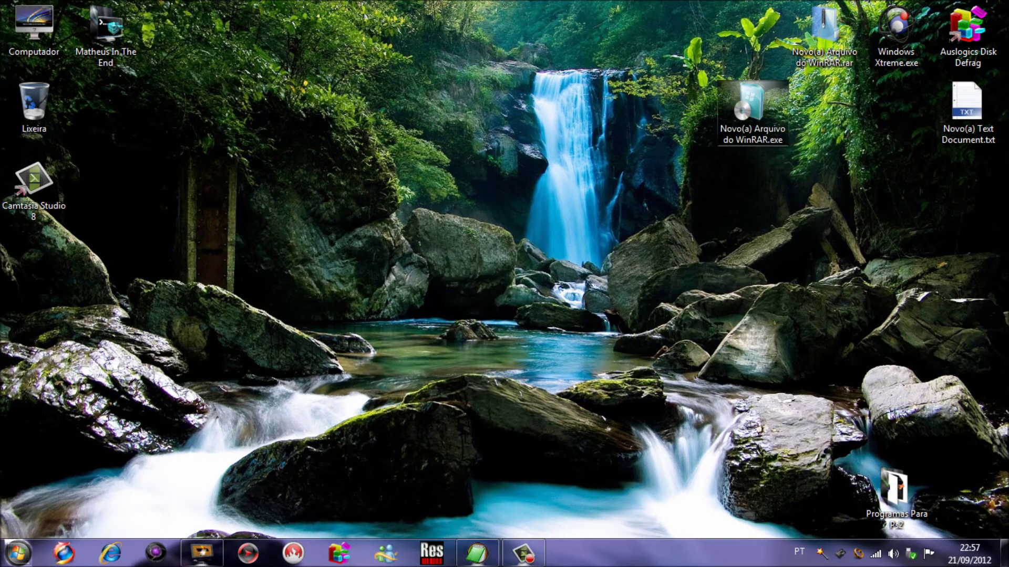
Delete the selected temp items, refresh the Temp listing, and close Explorer
click(478, 553)
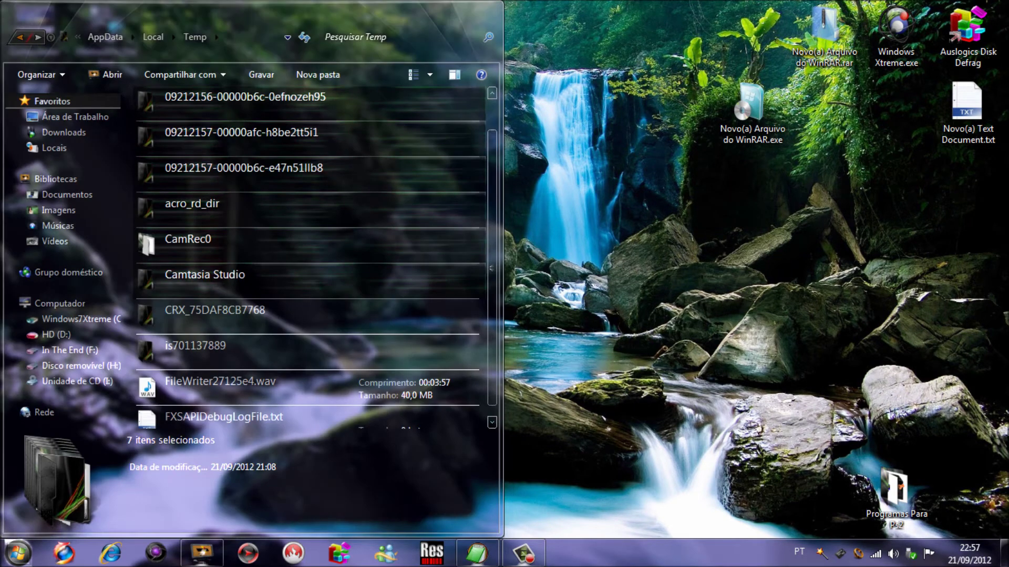
click(307, 99)
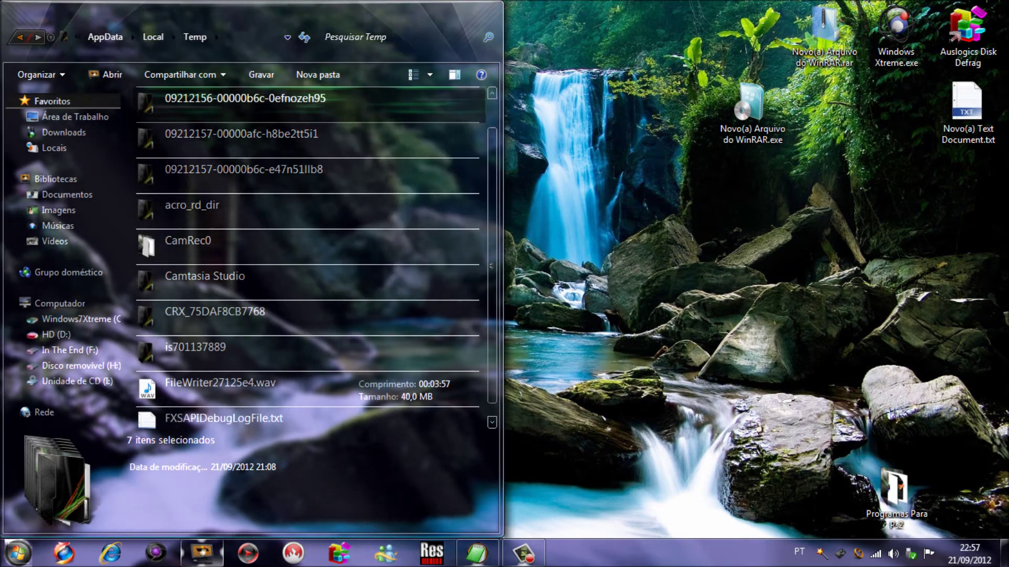
key(Delete)
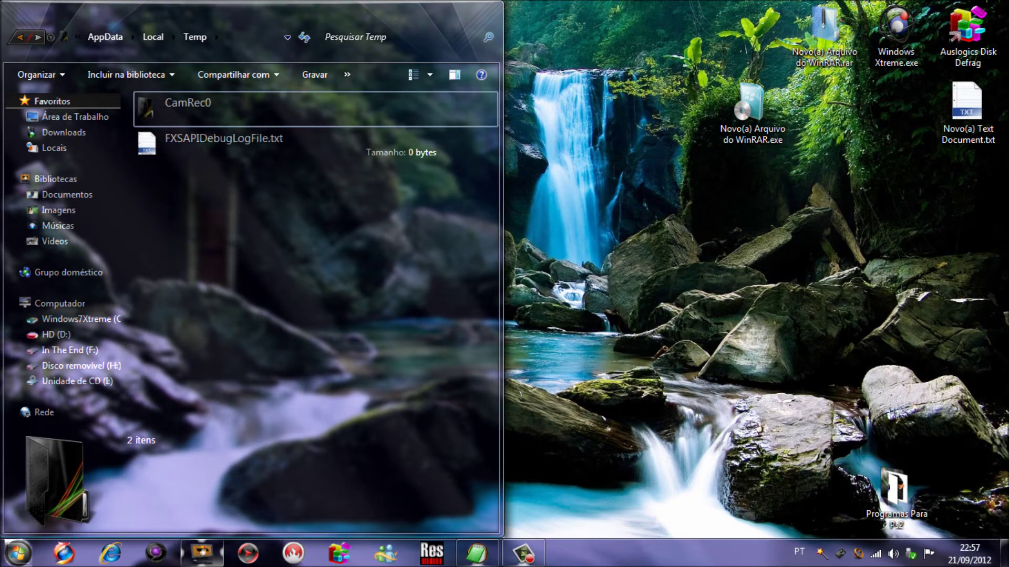
drag(236, 10, 504, 2)
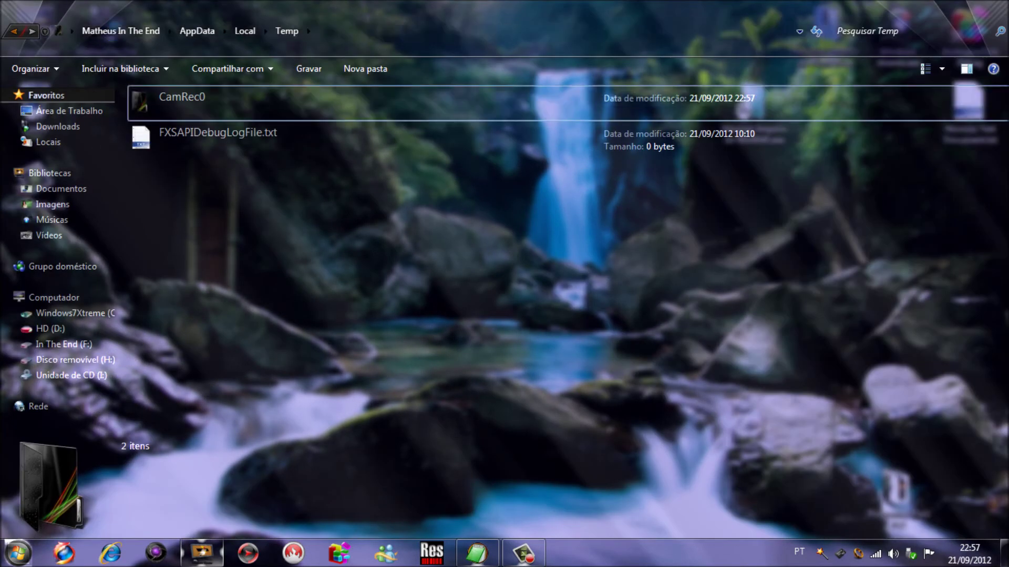
right_click(391, 200)
click(442, 250)
click(990, 8)
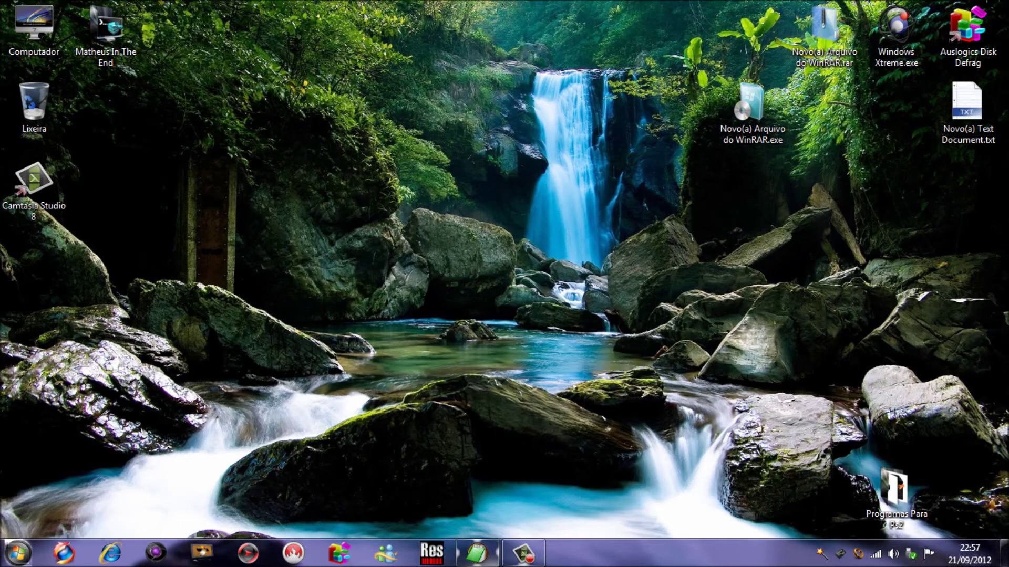
click(477, 552)
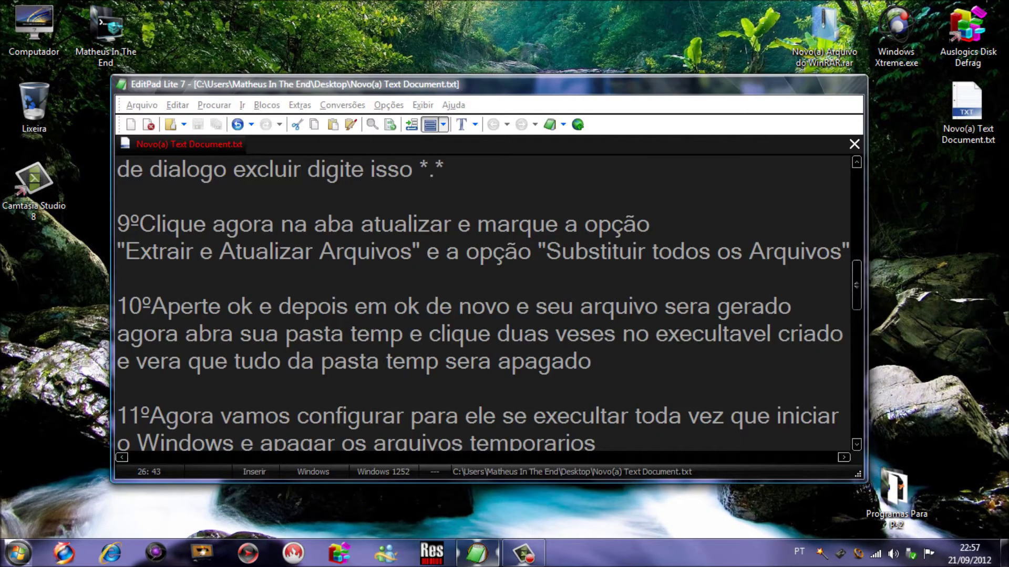
Highlight tutorial step 11 and the start of step 12 while reading them
drag(150, 334, 465, 334)
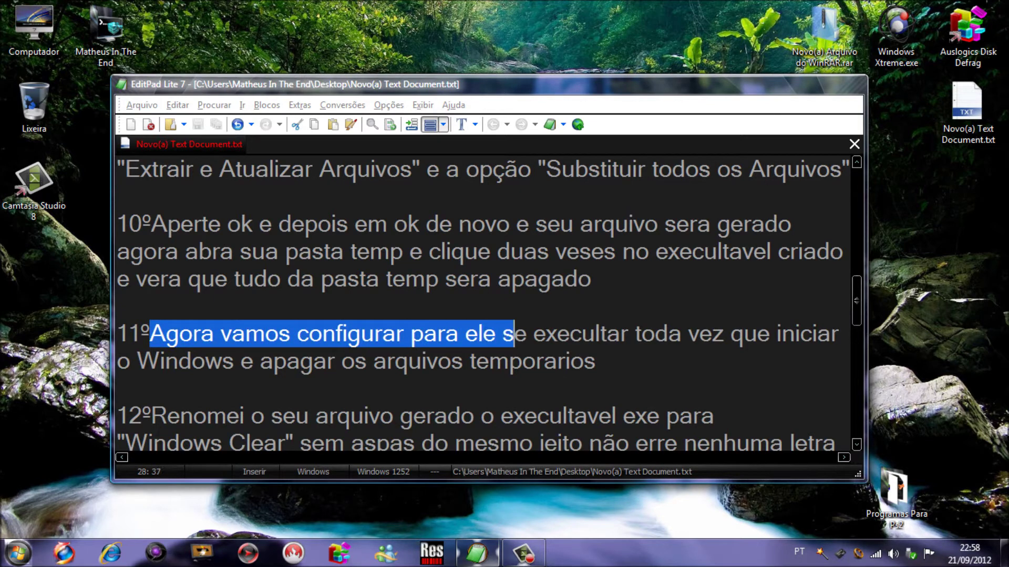
drag(515, 333, 817, 333)
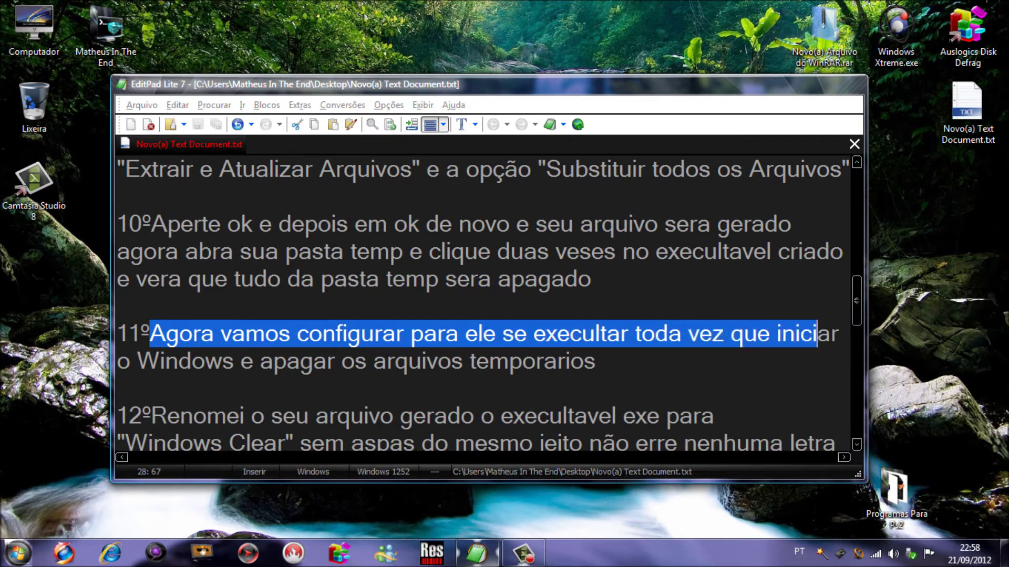
drag(117, 361, 596, 361)
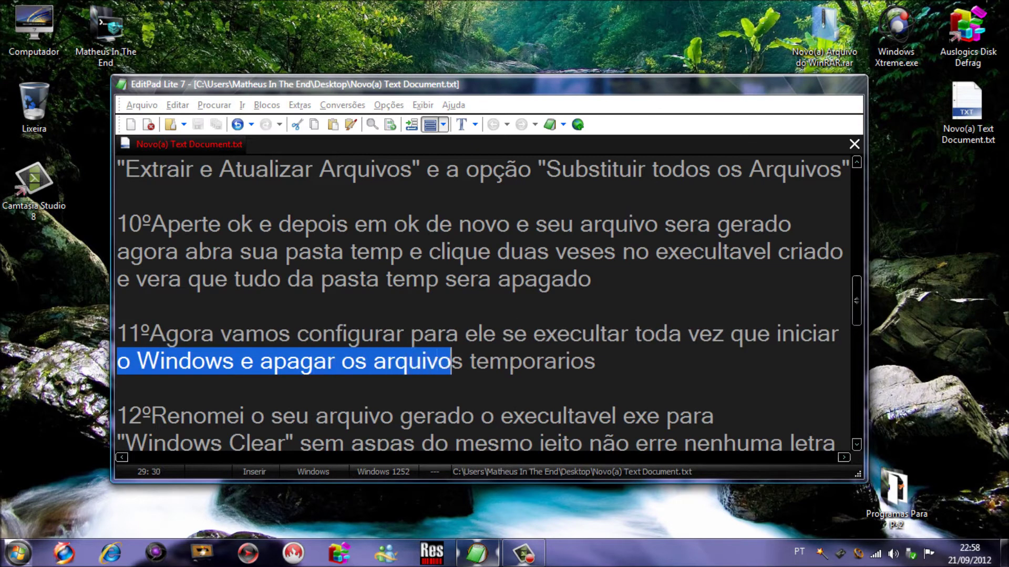
scroll(481, 316, down, 2)
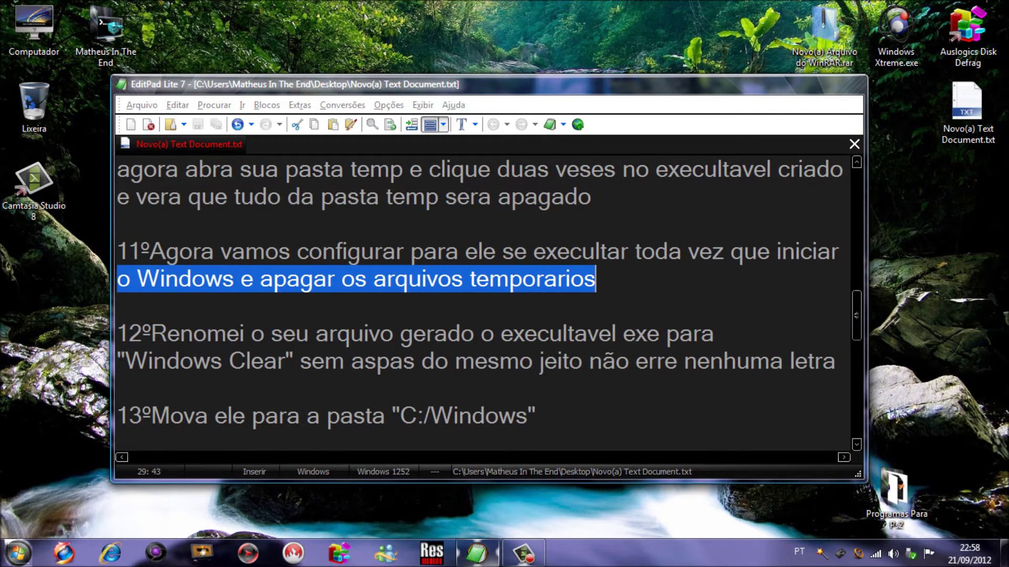
scroll(481, 315, down, 2)
drag(151, 251, 679, 251)
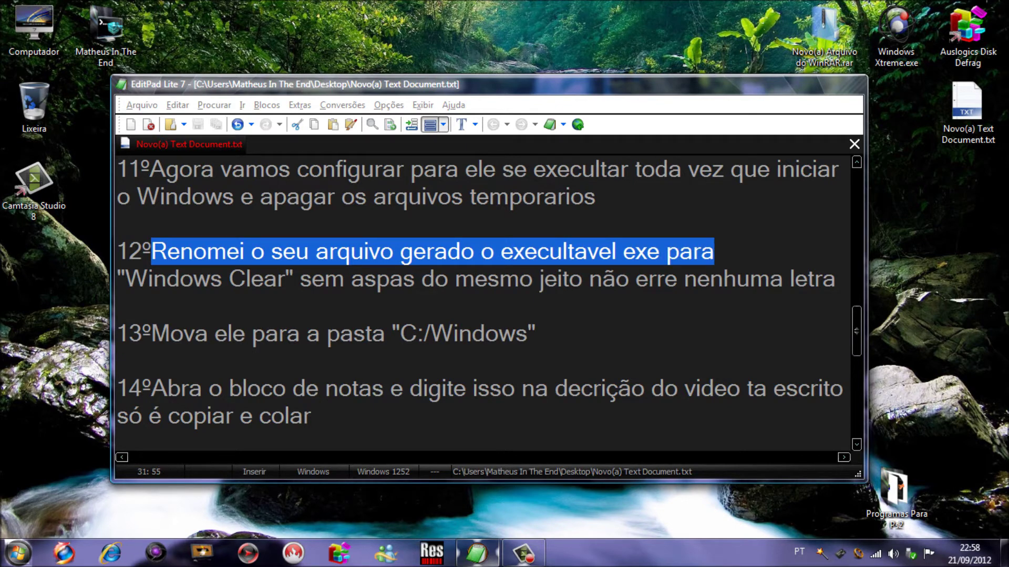
Copy the name 'Windows Clear' from step 12, then hide the editor
drag(125, 279, 251, 279)
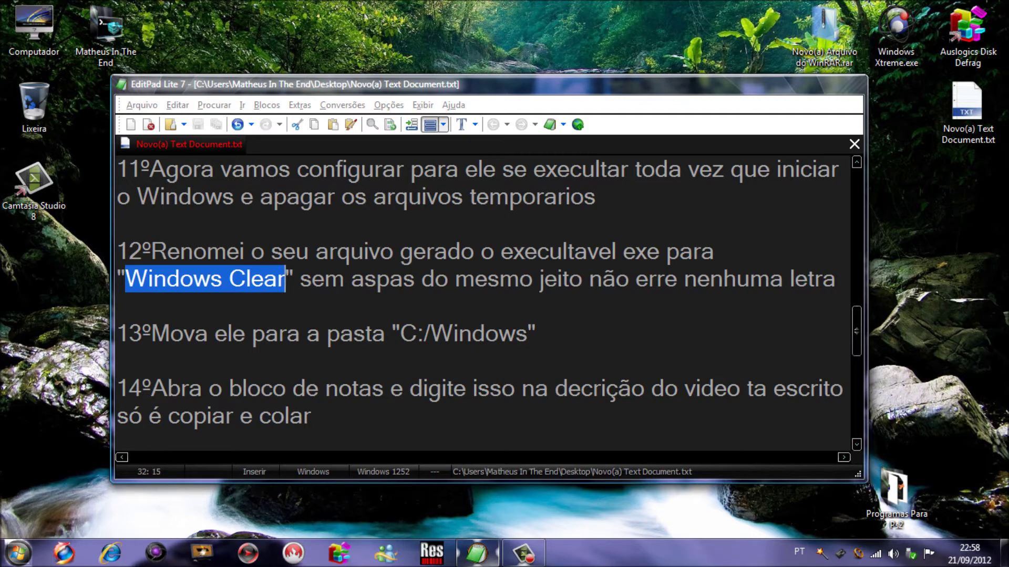
right_click(251, 284)
click(284, 319)
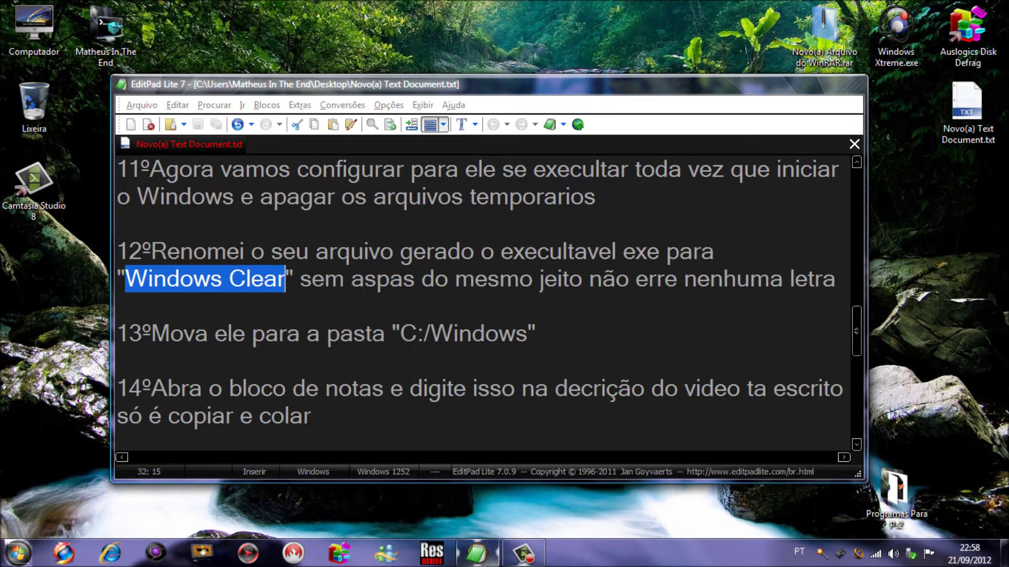
click(814, 84)
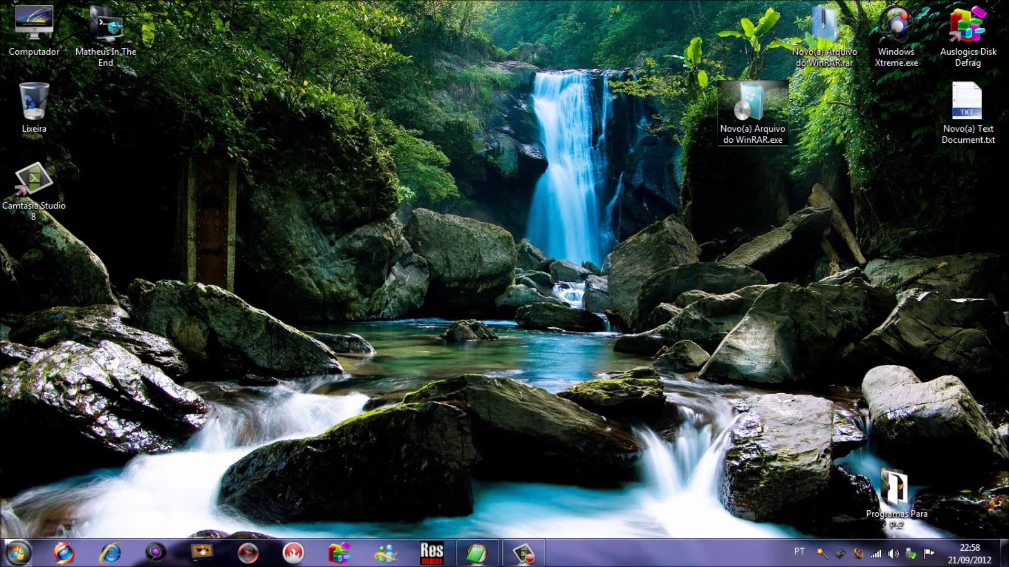
Rename the desktop WinRAR executable to 'Windows Clear.exe' and return to the tutorial notes
key(F2)
text(Windows Clear)
key(Return)
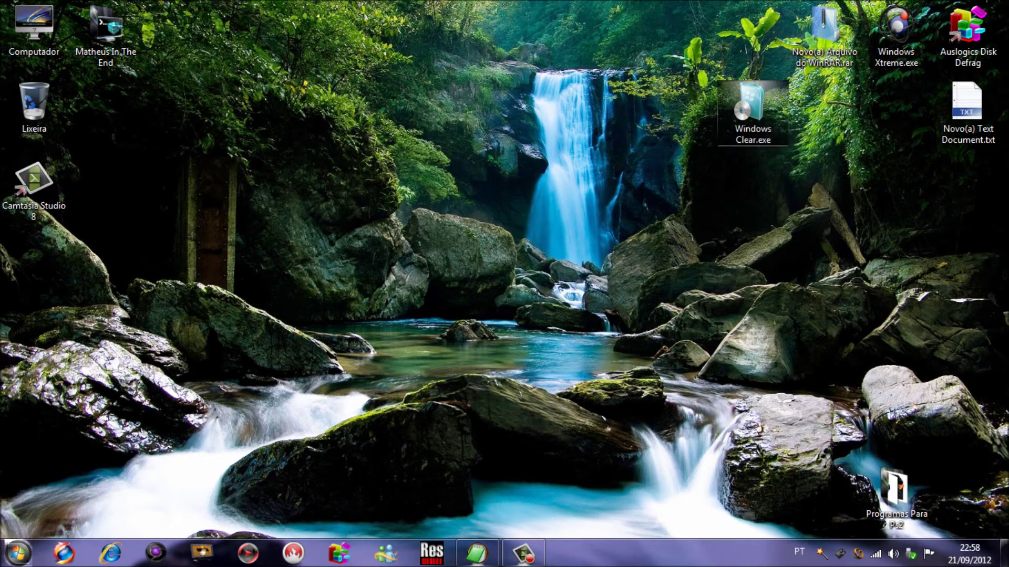
click(476, 553)
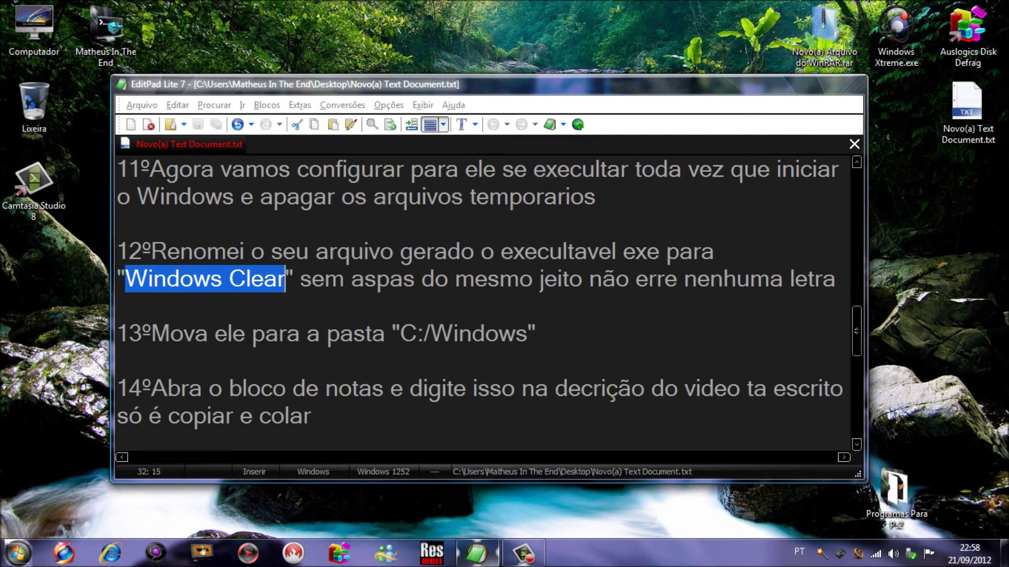
drag(299, 279, 836, 279)
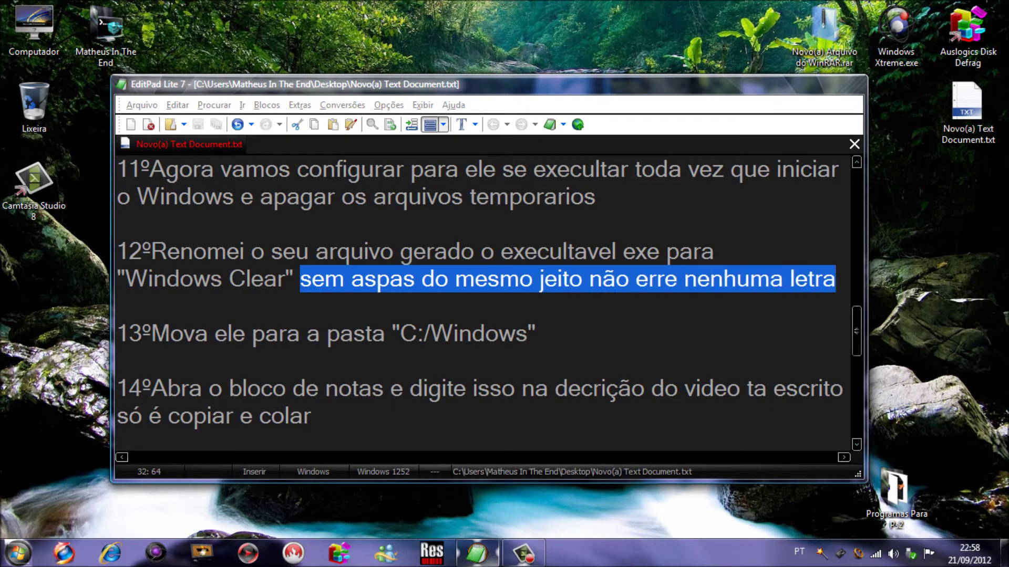
Read step 13 and cut Windows Clear.exe from the desktop
drag(151, 333, 279, 333)
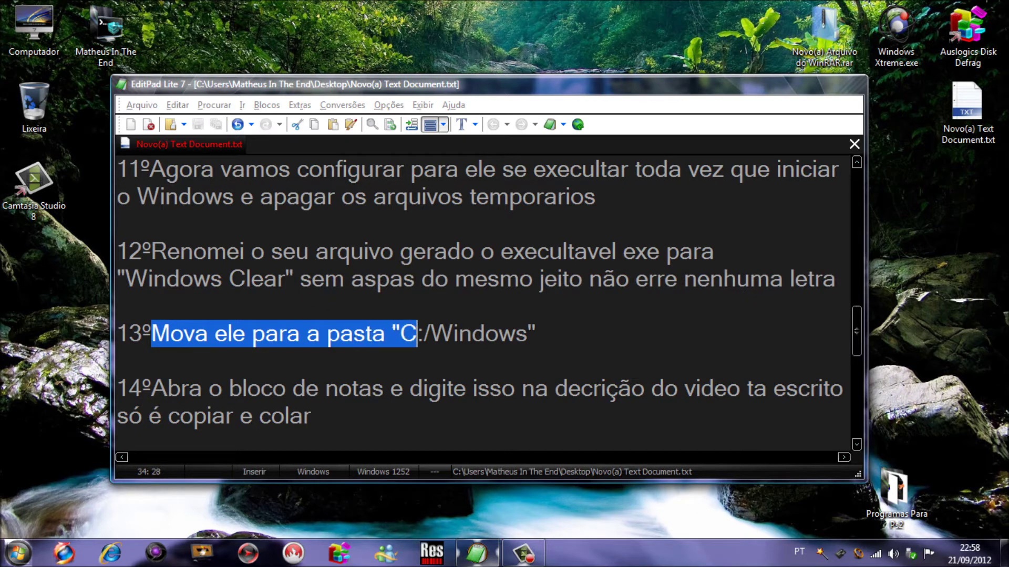
drag(418, 334, 517, 333)
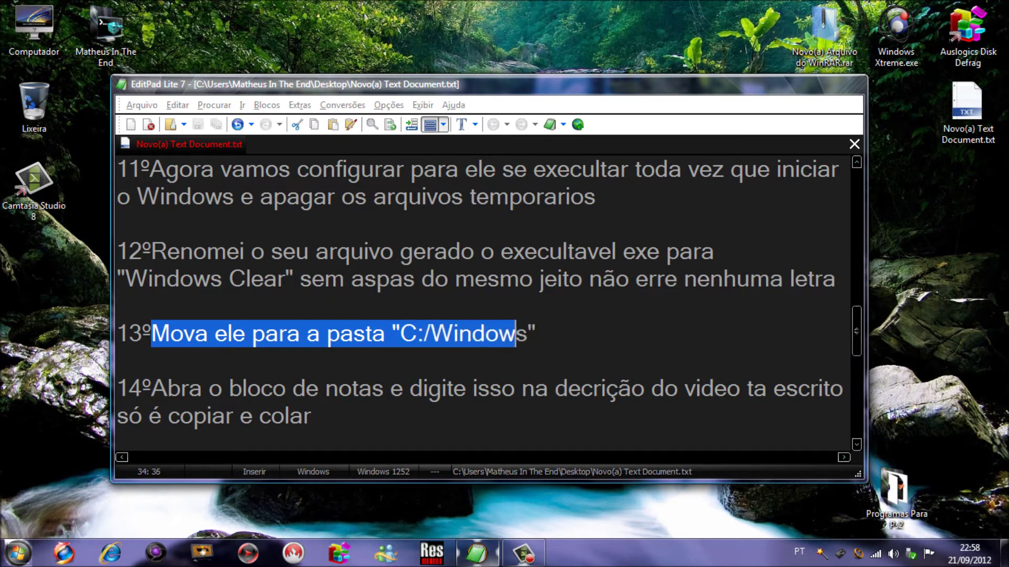
click(797, 84)
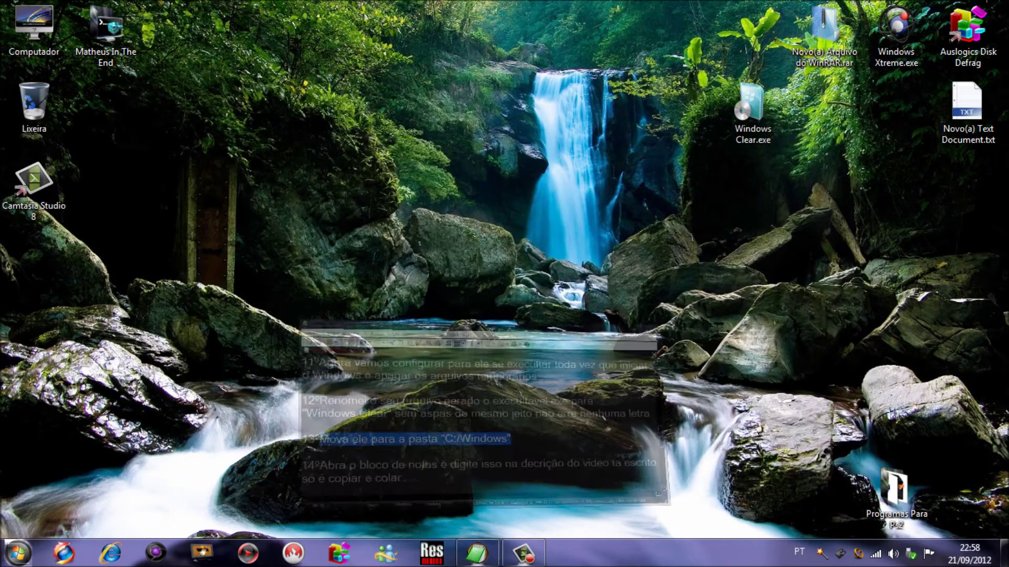
right_click(753, 99)
click(772, 415)
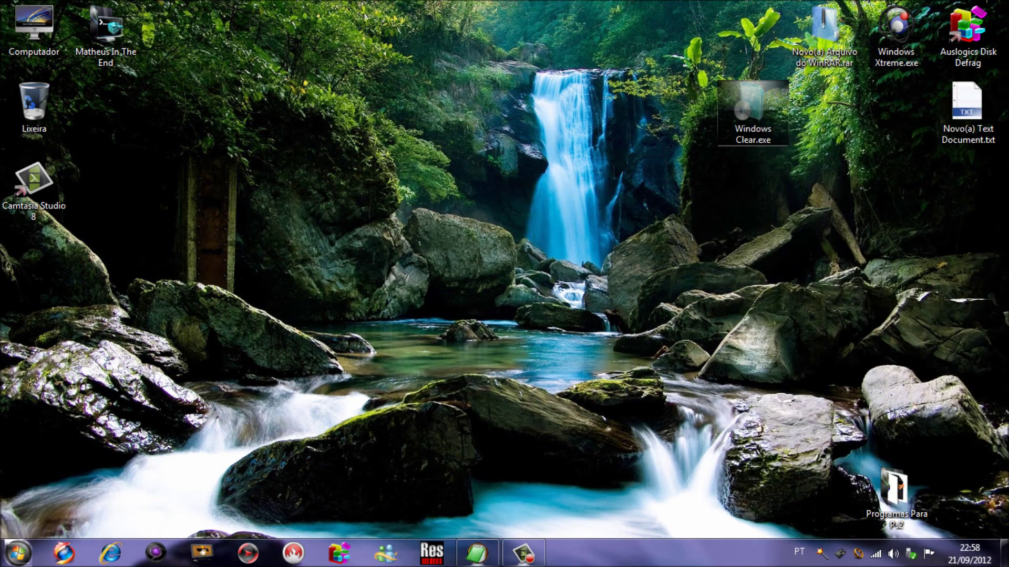
Paste Windows Clear.exe into C:\Windows, close that window, and return to the tutorial
double_click(34, 23)
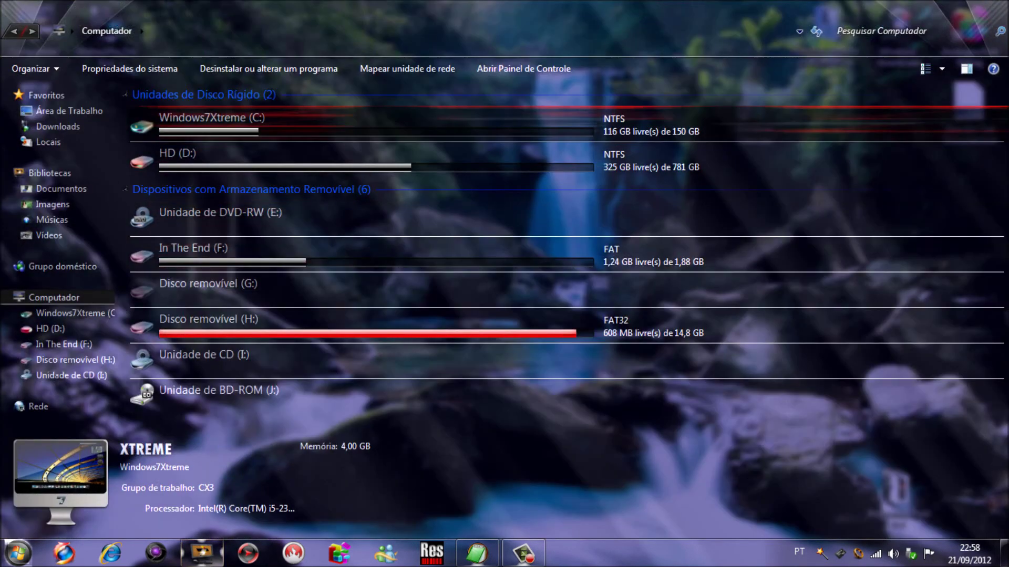
double_click(211, 118)
double_click(181, 200)
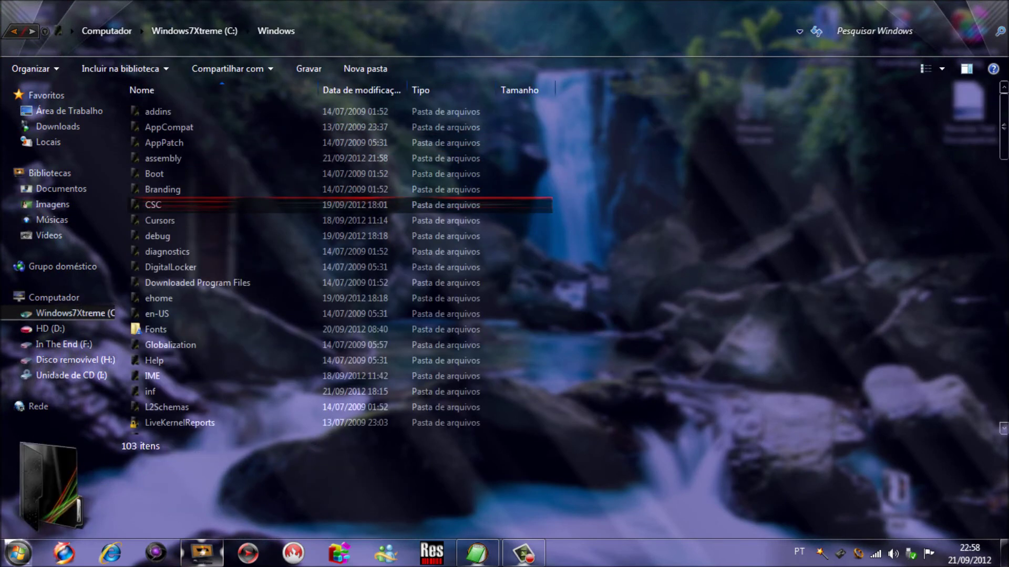
key(ctrl+v)
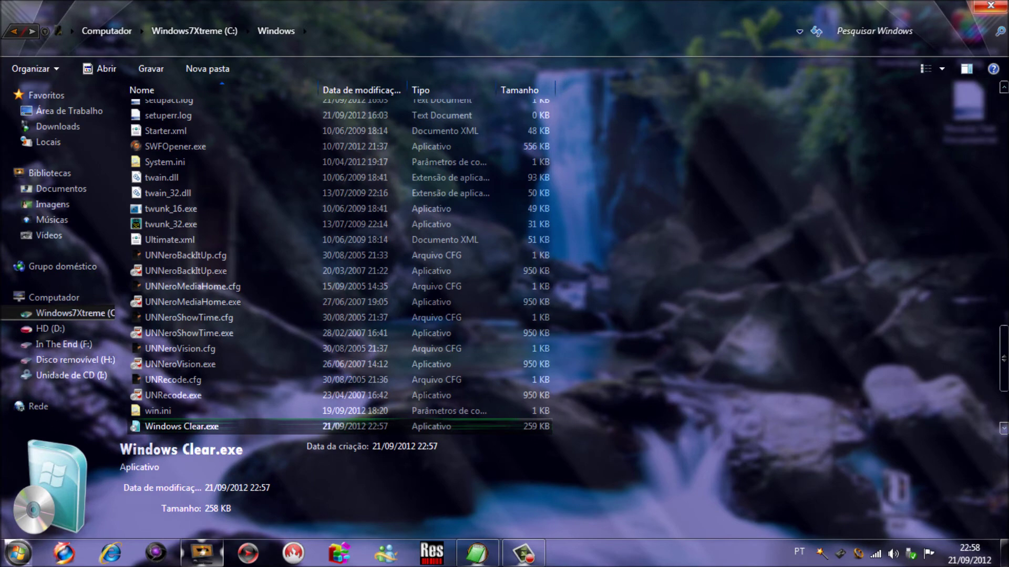
click(989, 7)
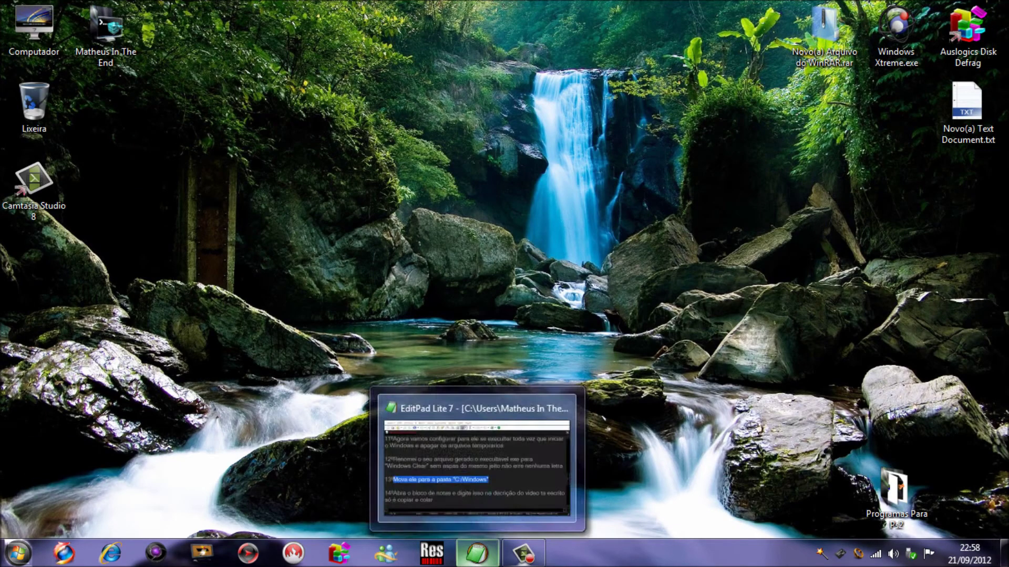
click(476, 552)
click(151, 388)
Highlight the step 14 instructions and the copy-and-paste remark
drag(151, 388, 753, 388)
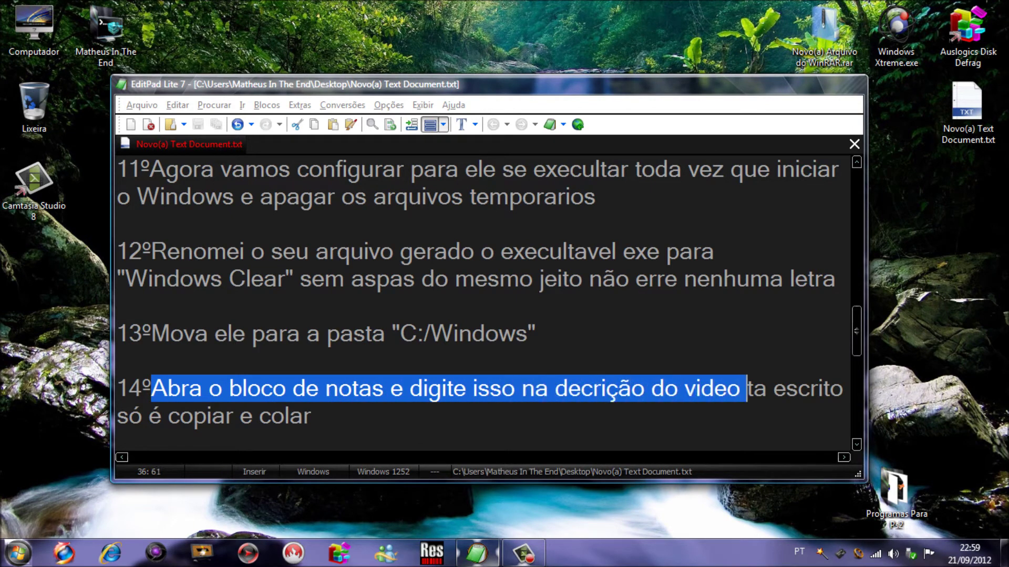
drag(753, 388, 819, 388)
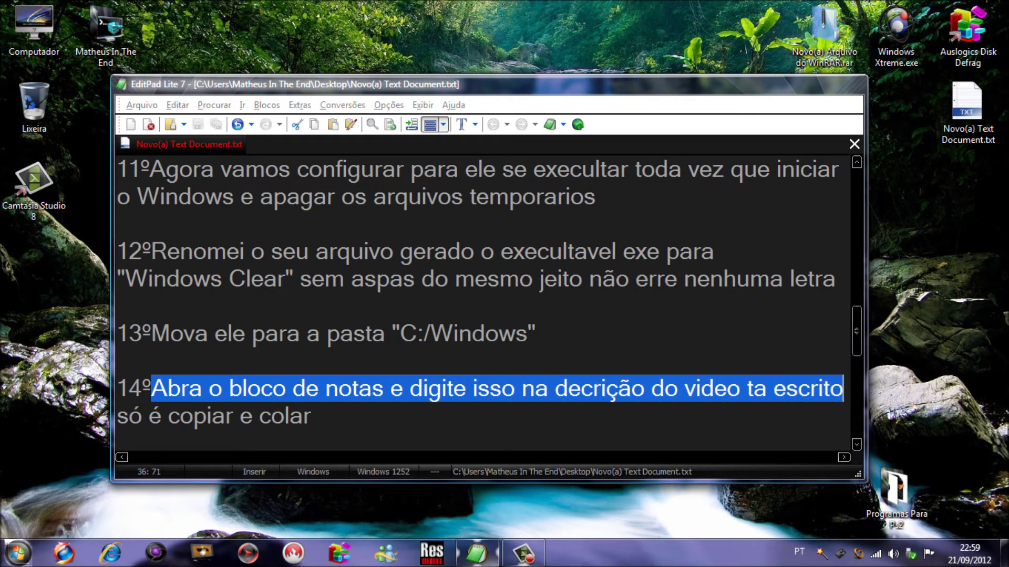
drag(119, 416, 290, 417)
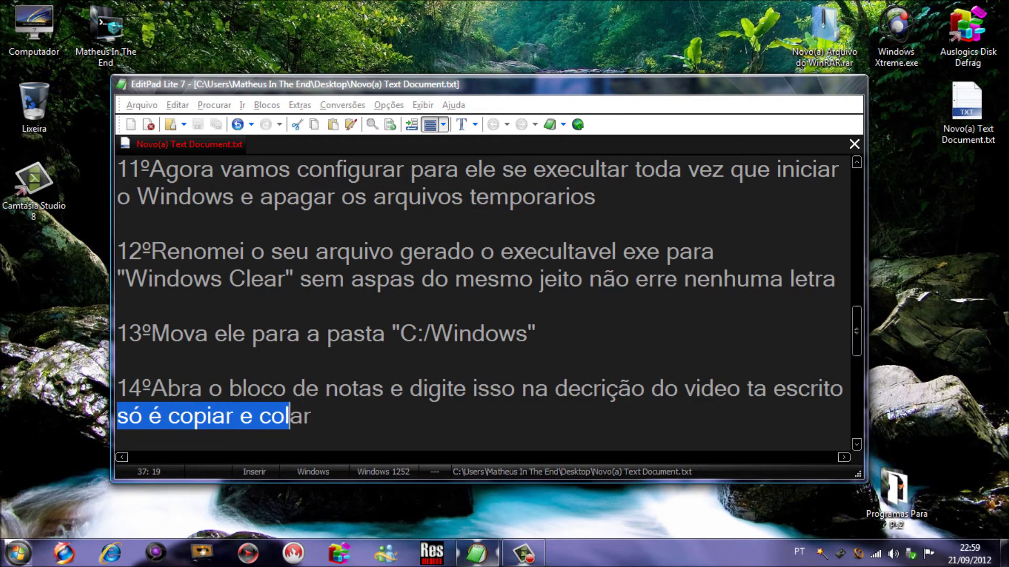
Create a new text document on the desktop and open it in EditPad
click(798, 83)
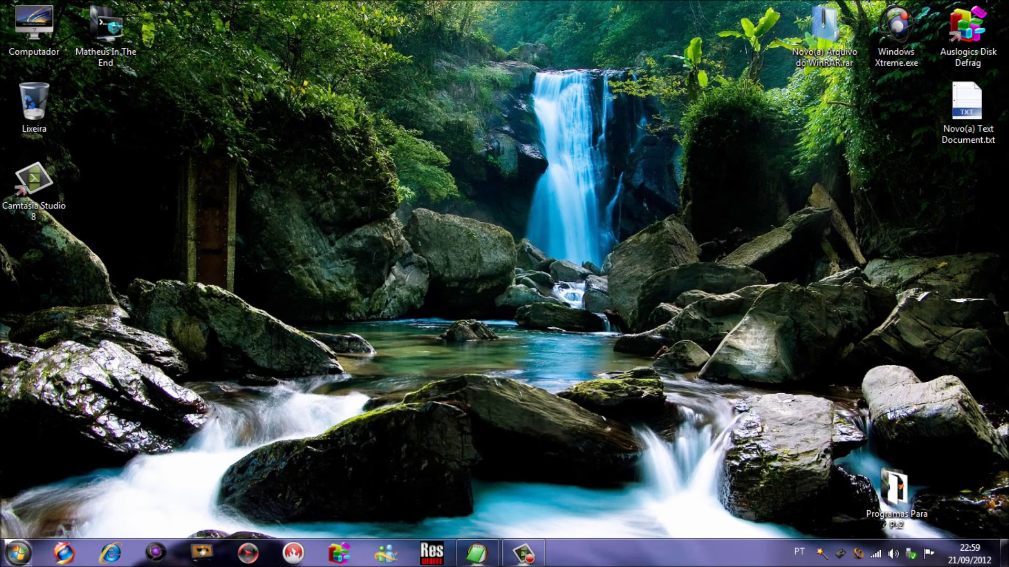
right_click(217, 19)
click(489, 322)
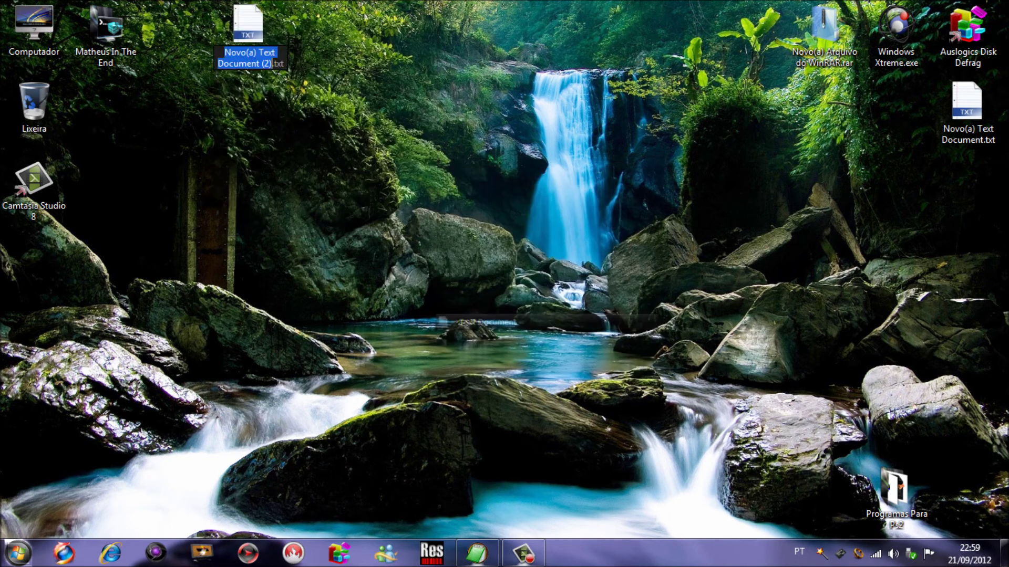
key(Return)
Copy the three registry Run-key lines from the tutorial document
click(189, 145)
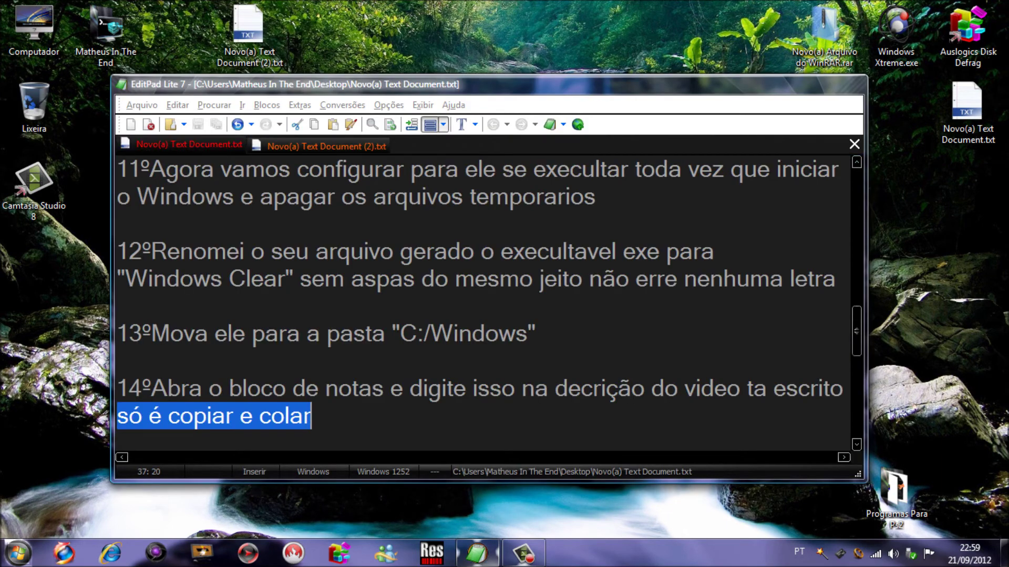
scroll(473, 315, down, 2)
scroll(473, 316, down, 2)
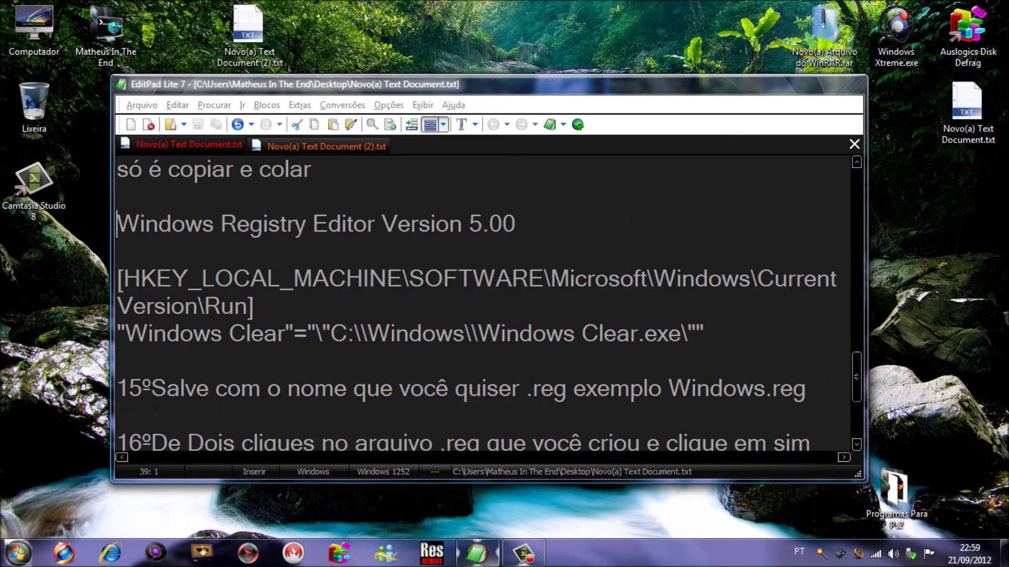
drag(118, 224, 703, 333)
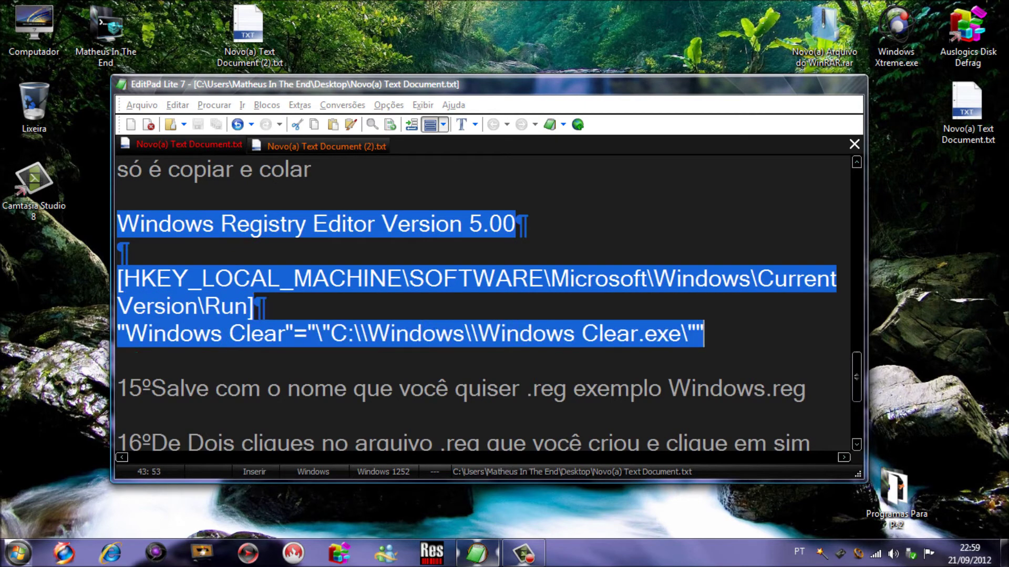
right_click(704, 333)
click(725, 352)
Paste the registry lines into the new document and save it
click(326, 145)
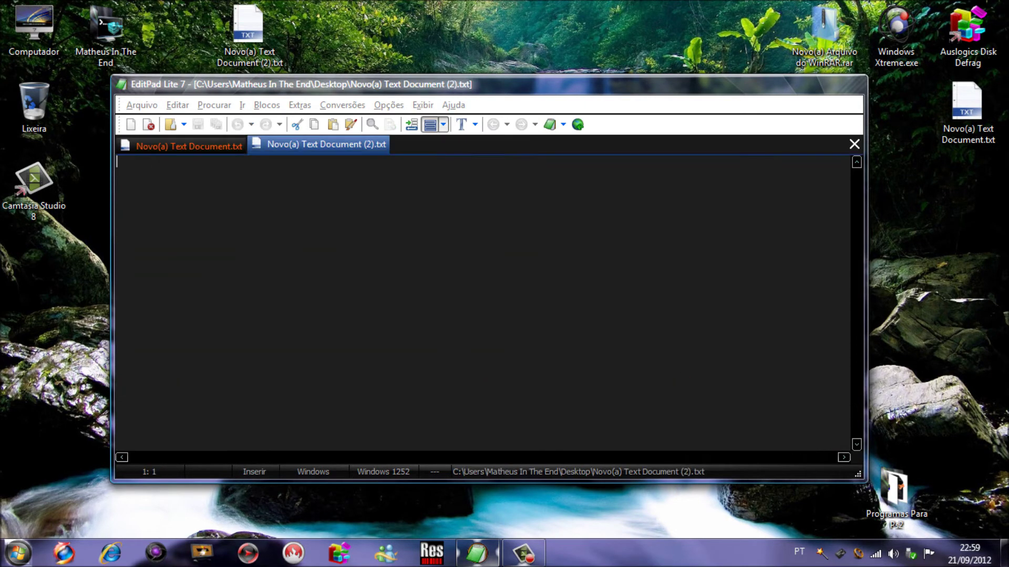
key(ctrl+v)
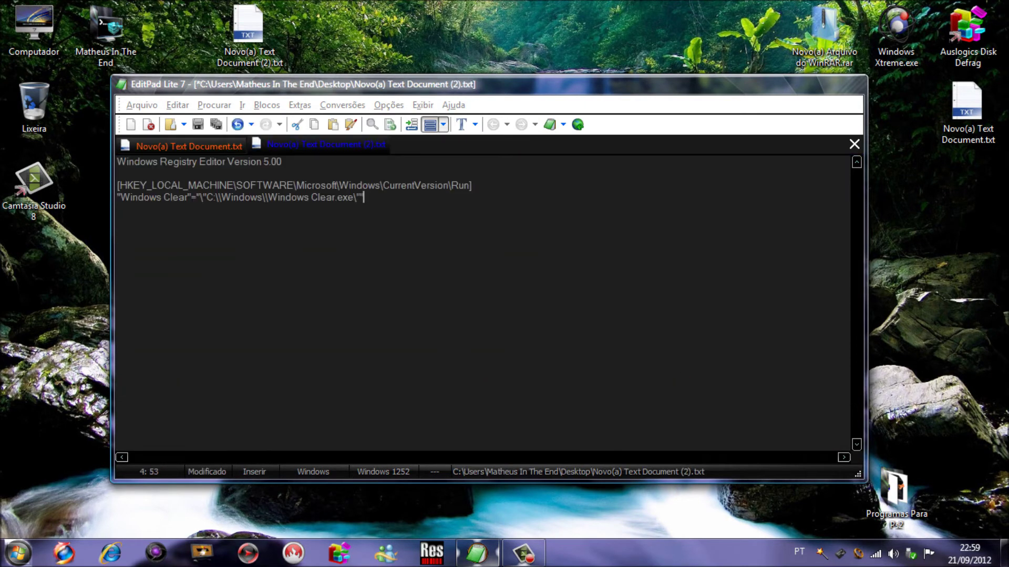
key(ctrl+s)
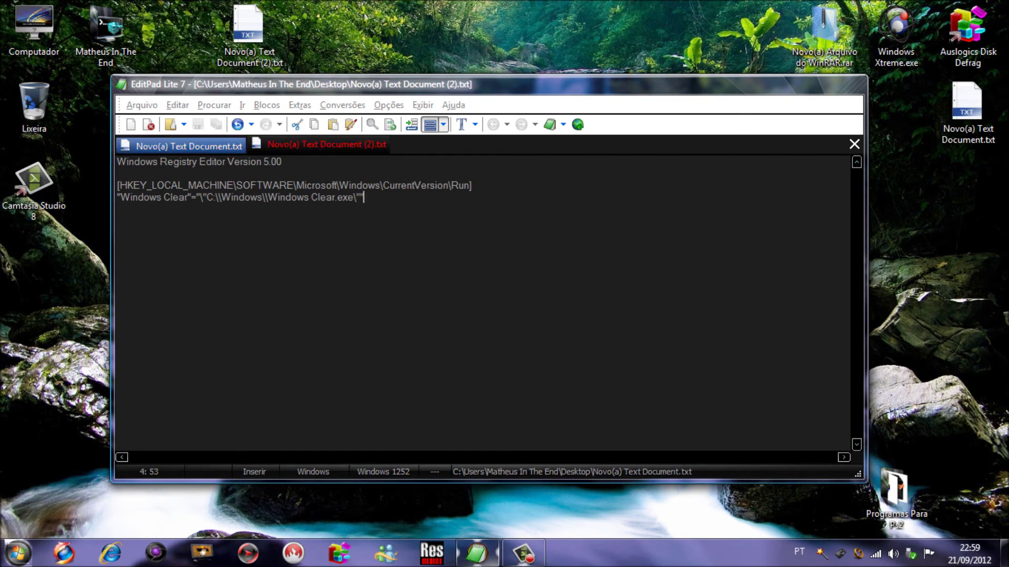
Following step 15, save the registry document as Windows.reg
click(189, 145)
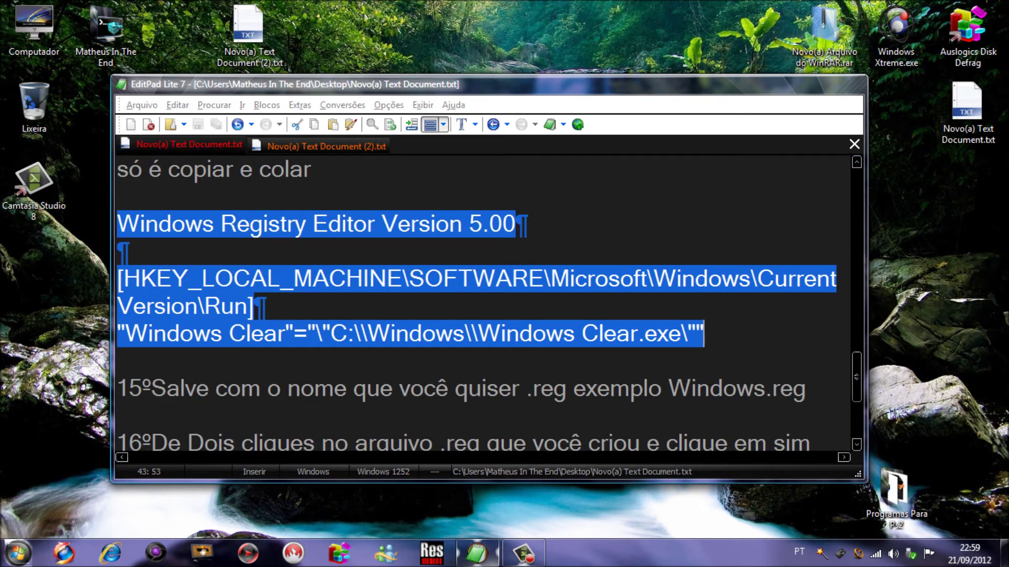
drag(152, 388, 755, 388)
click(327, 146)
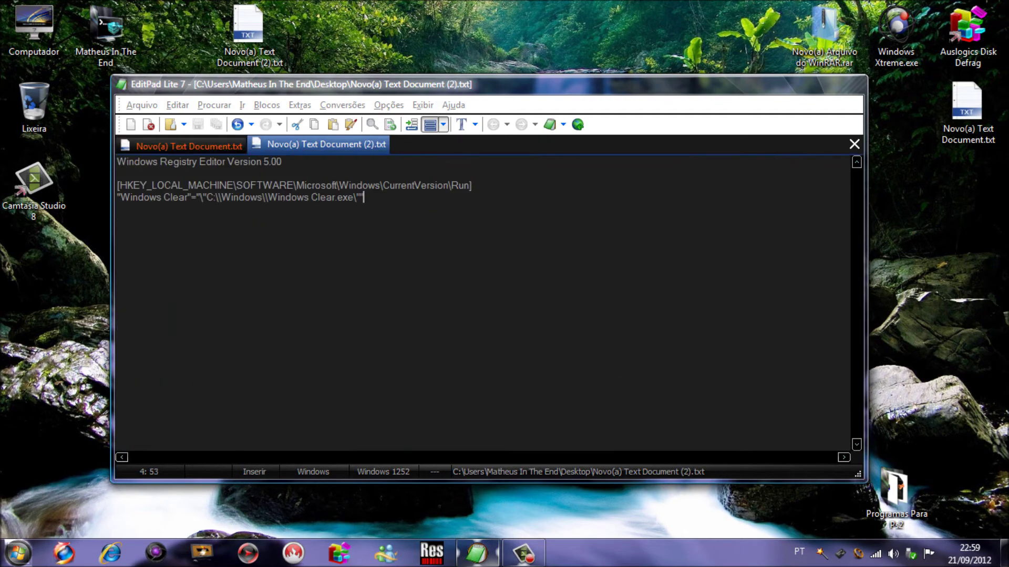
key(ctrl+shift+s)
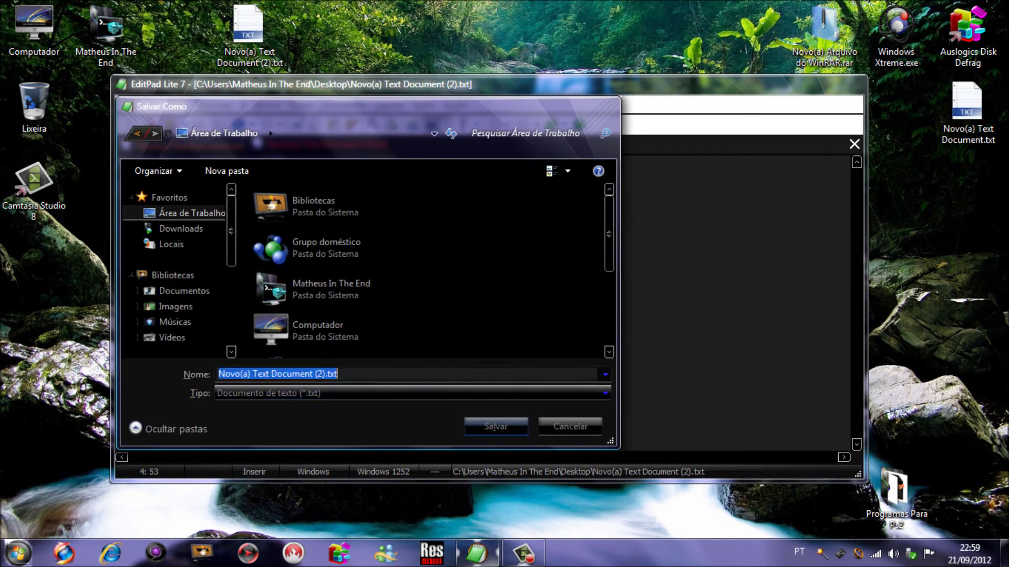
text(Windows)
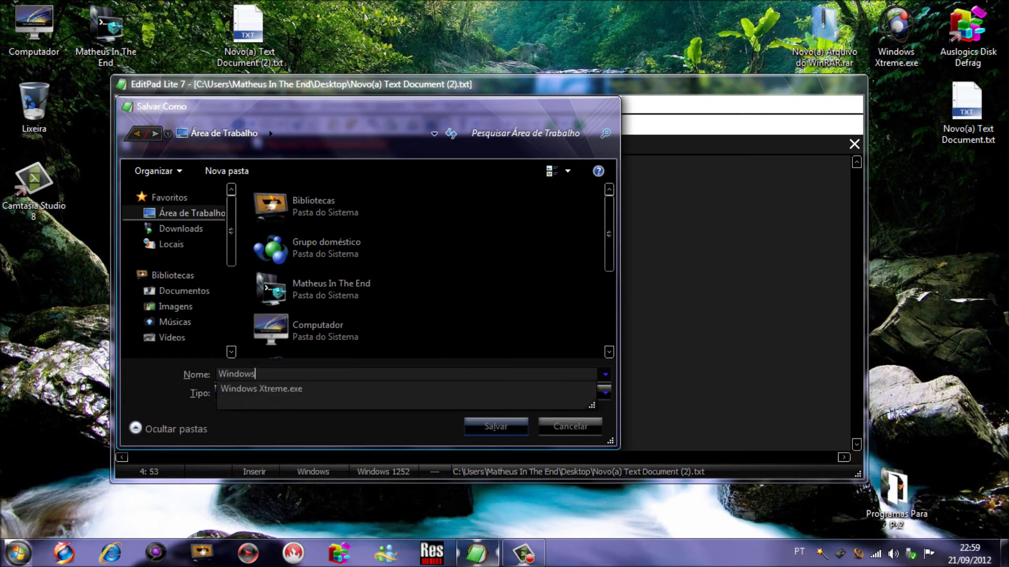
text(.reg)
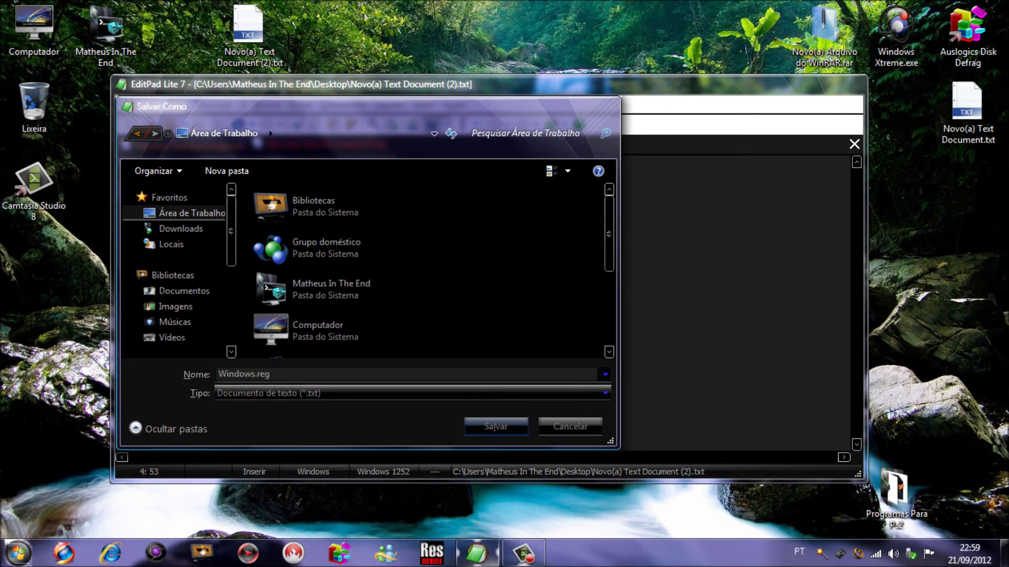
key(Return)
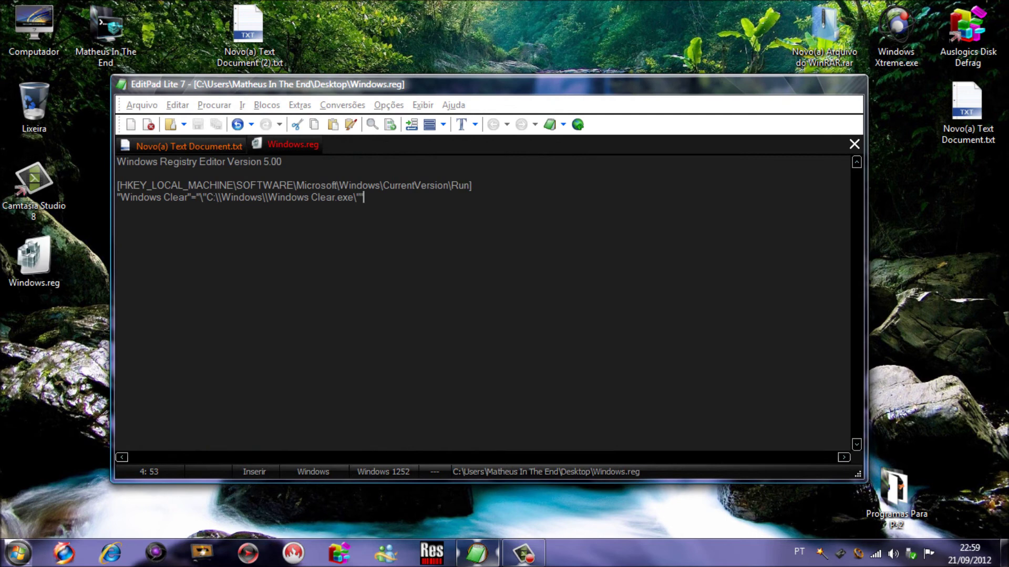
Close the Windows.reg tab and highlight step 16's instructions
right_click(288, 144)
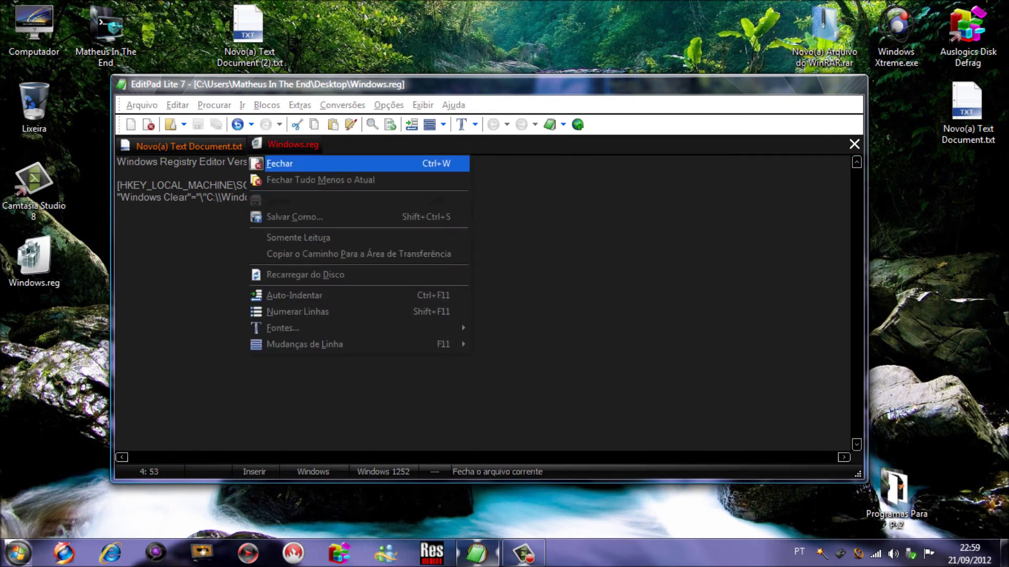
click(283, 161)
scroll(473, 315, down, 2)
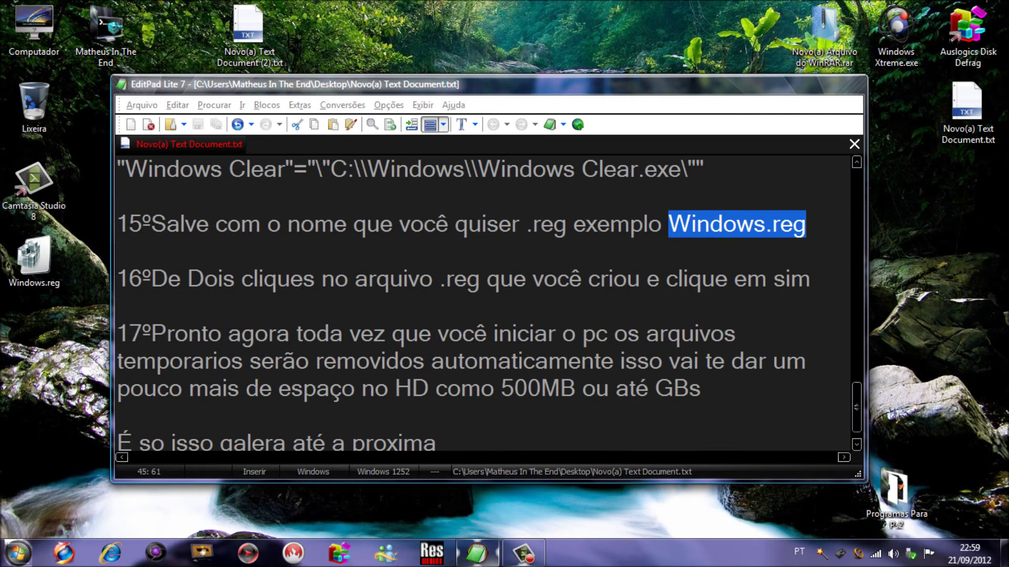
click(151, 279)
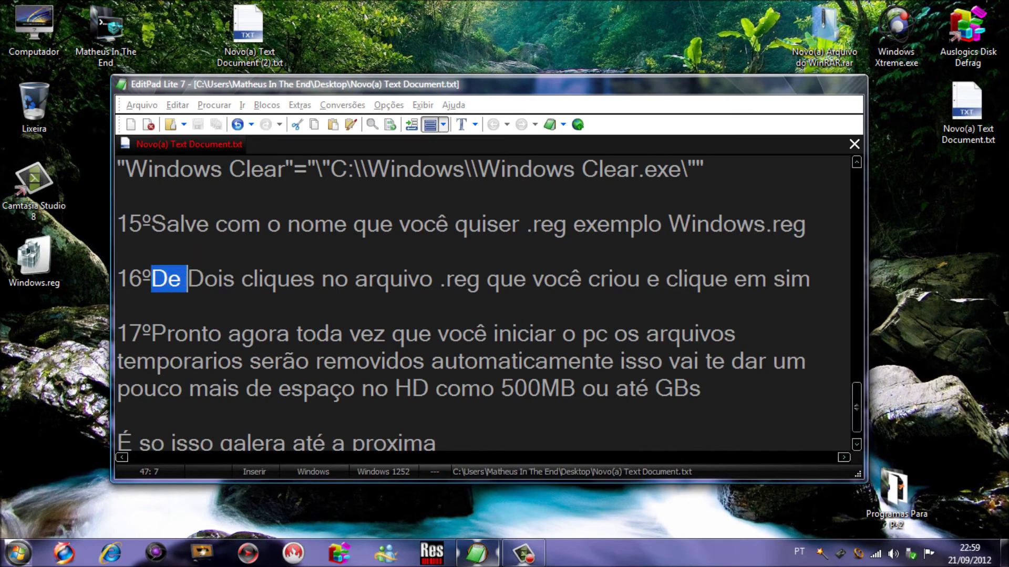
key(shift+Right)
key(shift+Right)
key(shift+Right)
key(shift+Right)
key(shift+Right)
key(shift+Right)
key(shift+Right)
key(shift+Right)
key(shift+Right)
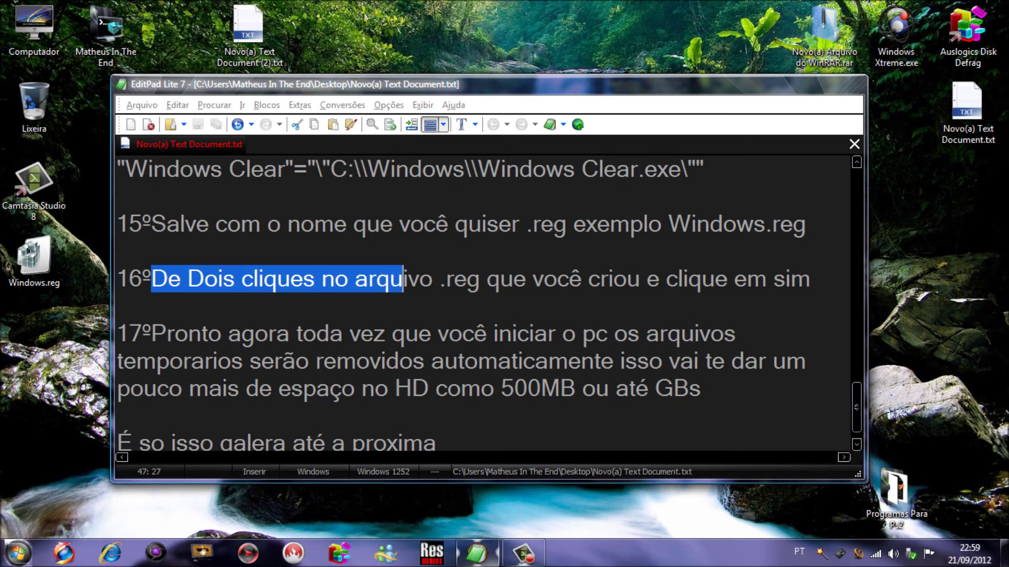
key(shift+Right)
key(shift+Right)
key(shift+Right)
key(shift+Right)
key(shift+Right)
key(shift+Right)
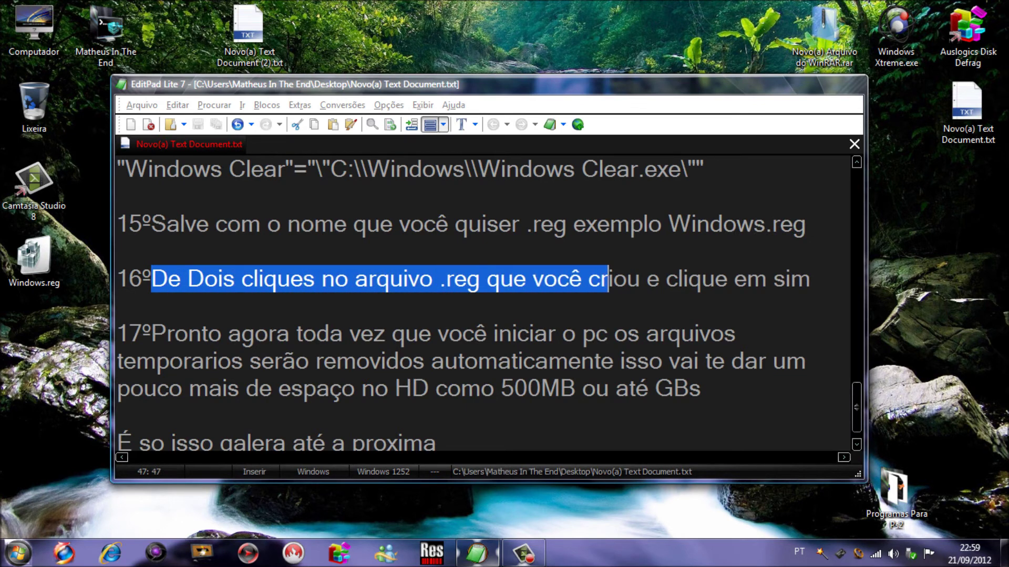
key(shift+Right)
key(shift+Right)
key(shift+Right)
key(shift+Right)
key(shift+Right)
key(shift+Right)
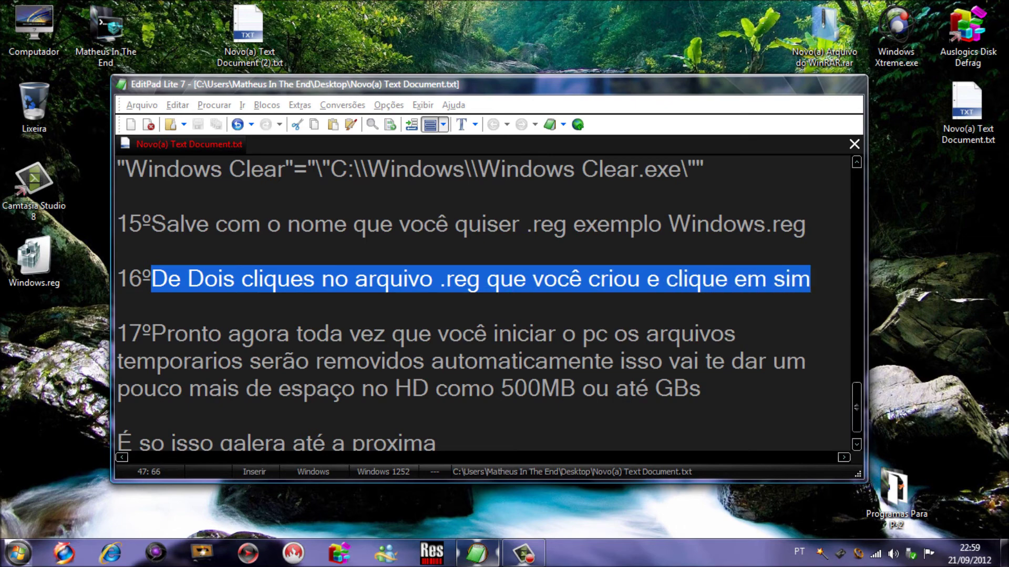
Import Windows.reg into the registry, confirm the prompt and success message, then restore the tutorial
click(812, 82)
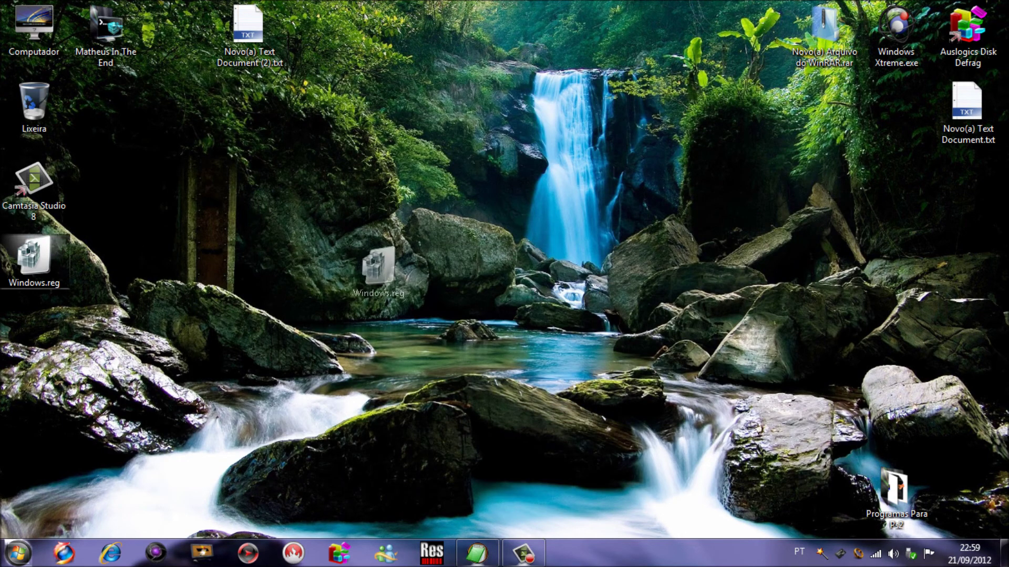
drag(34, 256, 469, 256)
double_click(468, 257)
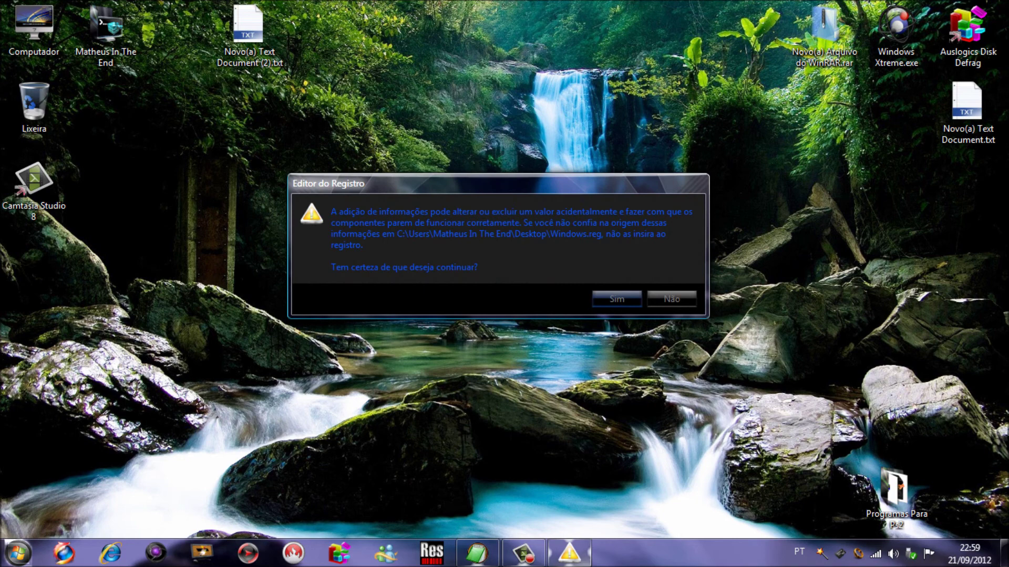
click(616, 298)
key(Return)
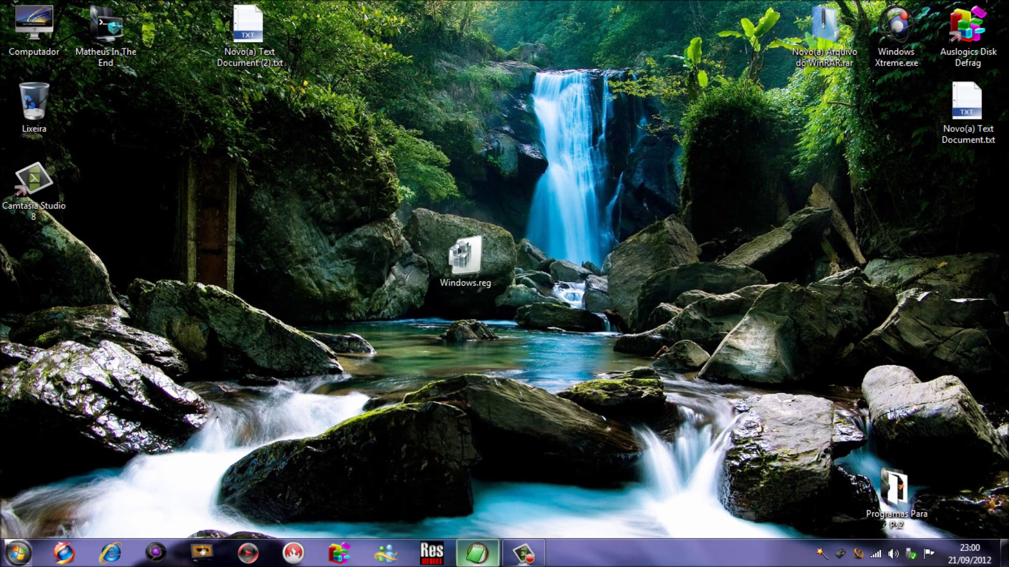
click(477, 553)
drag(152, 333, 392, 333)
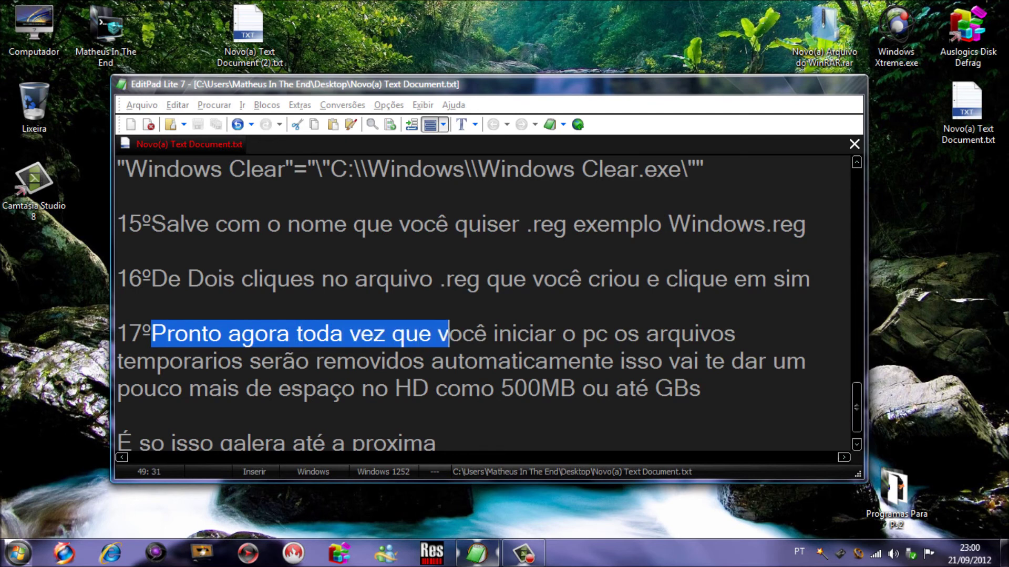
drag(497, 334, 736, 333)
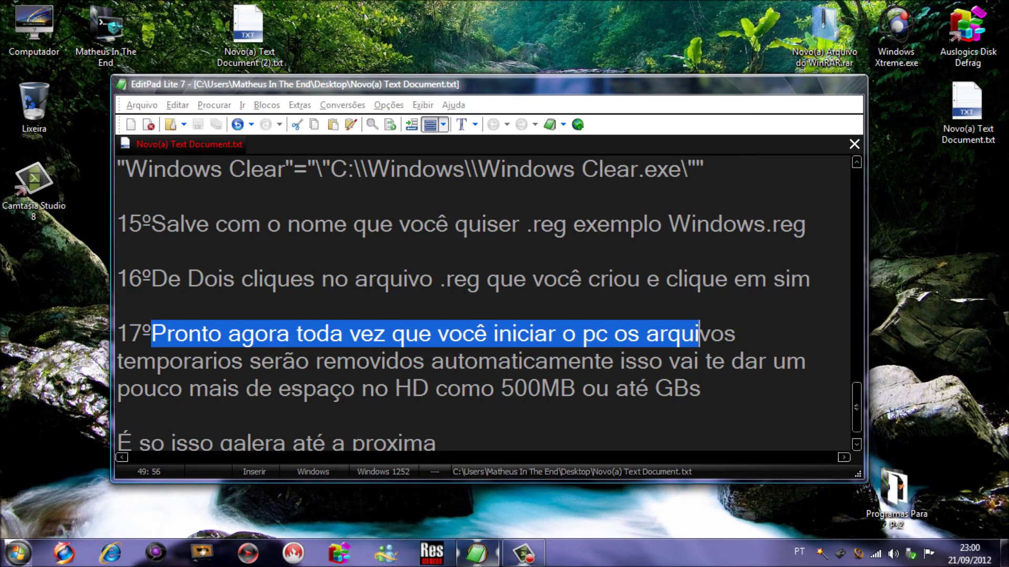
drag(117, 362, 786, 361)
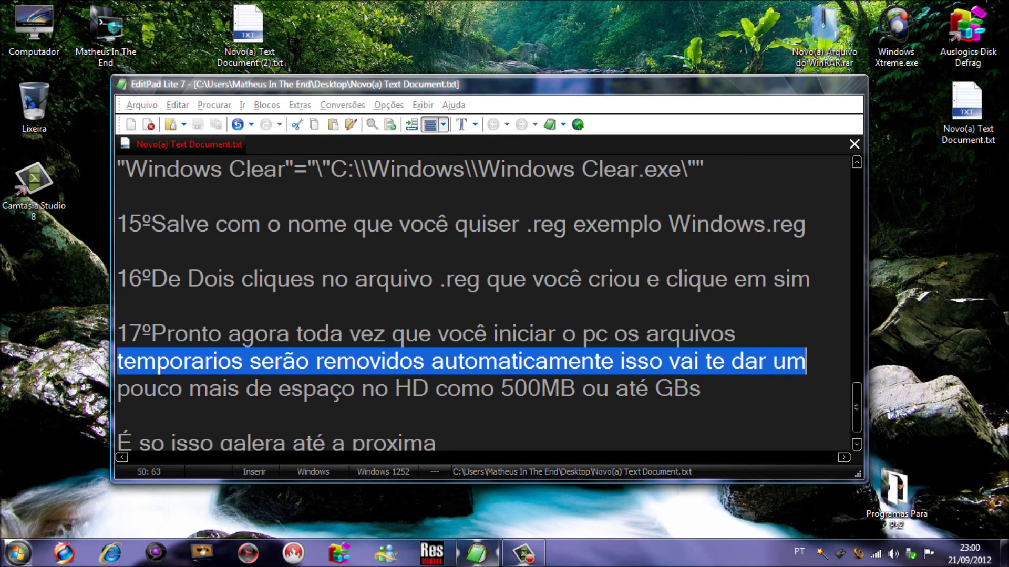
click(118, 388)
key(shift+Right)
key(shift+Right)
key(shift+Right)
key(shift+Right)
key(shift+Right)
key(shift+Right)
key(shift+Right)
key(shift+Right)
key(shift+Right)
key(shift+Right)
key(shift+Right)
key(shift+Right)
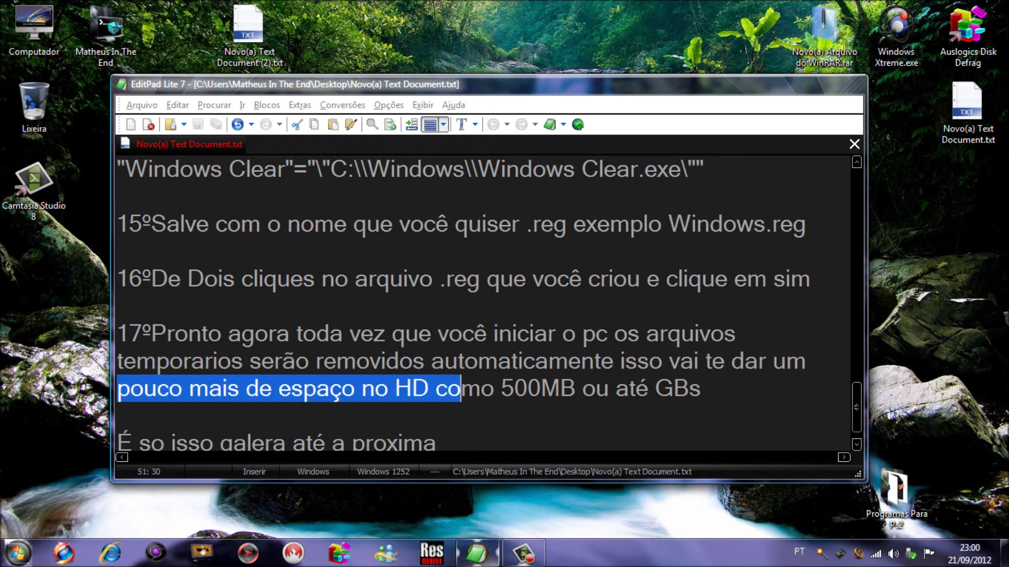
key(shift+Right)
key(shift+Right)
key(shift+Right)
key(shift+Right)
key(shift+Right)
key(shift+Right)
key(shift+Right)
key(shift+Right)
key(shift+Right)
key(shift+Right)
key(shift+Right)
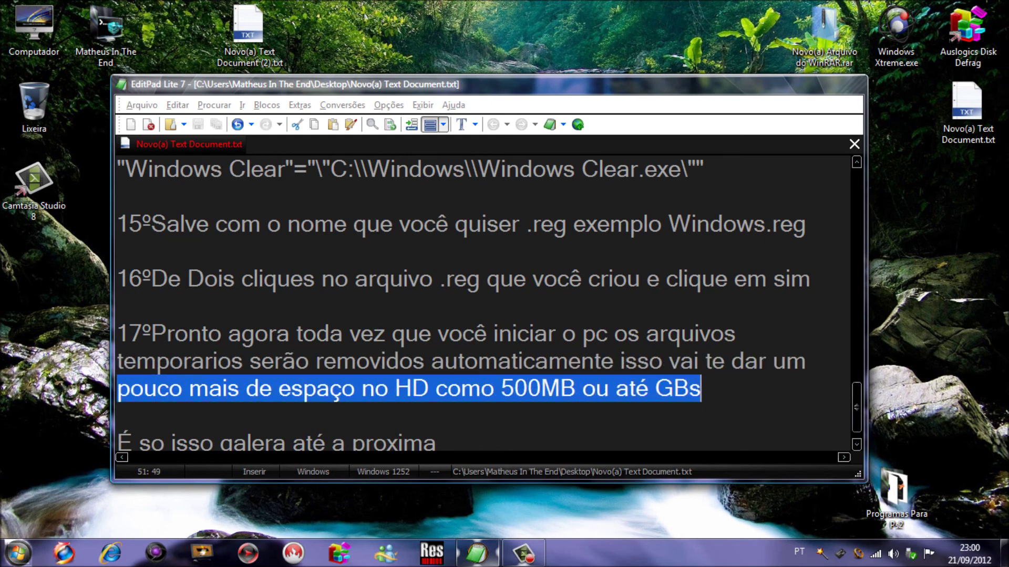
scroll(489, 307, down, 1)
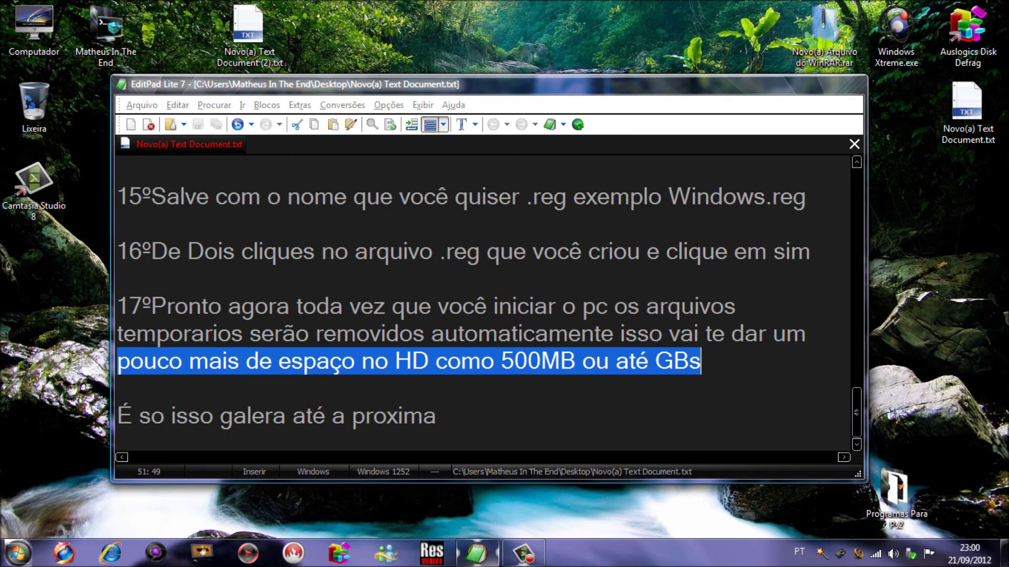
click(117, 415)
key(shift+Right)
key(shift+Right)
key(shift+Right)
key(shift+Right)
key(shift+Right)
key(shift+Right)
key(shift+Right)
key(shift+Right)
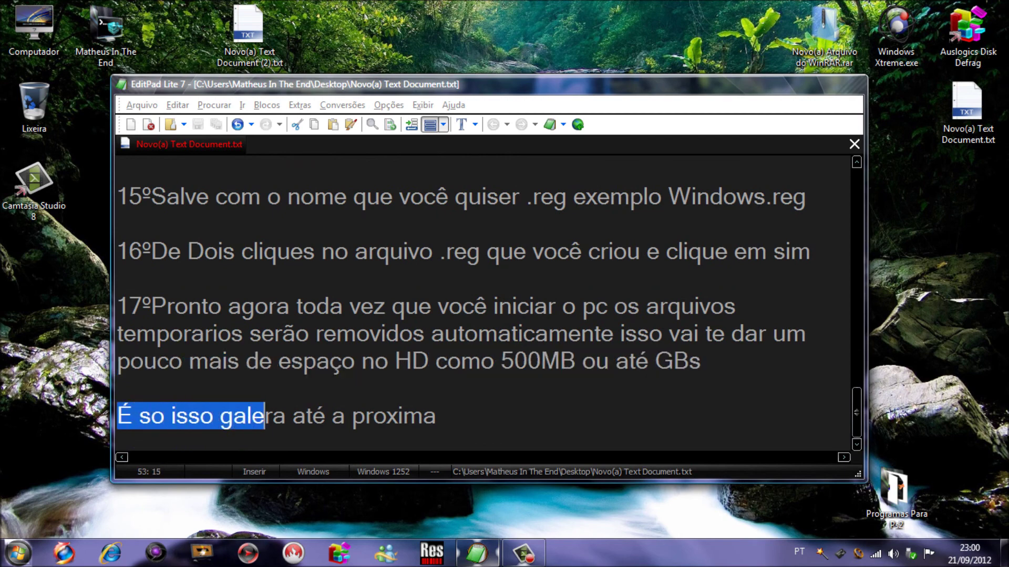
key(shift+Right)
key(shift+Right)
key(shift+Right)
key(shift+Right)
key(shift+Right)
key(shift+Right)
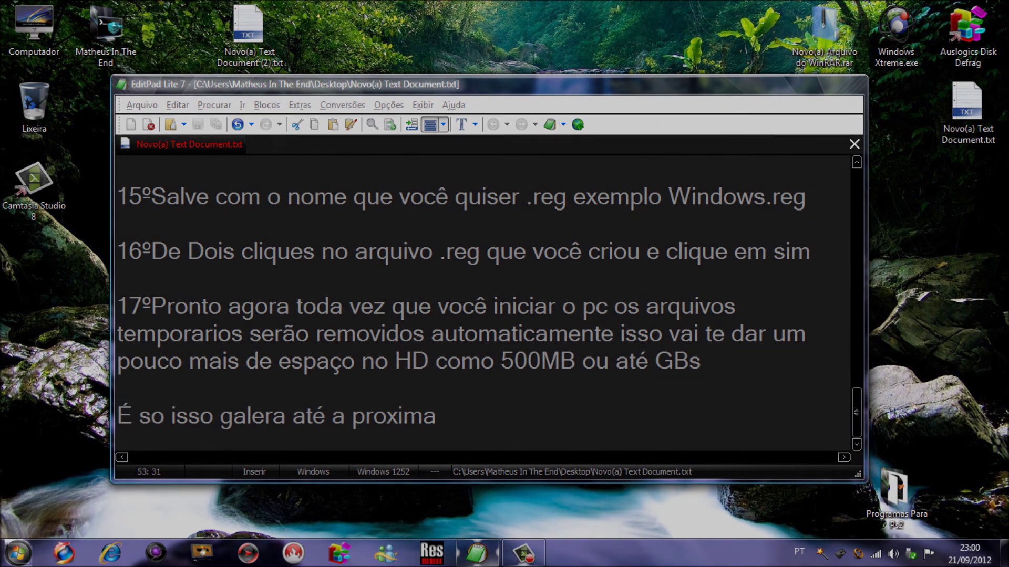